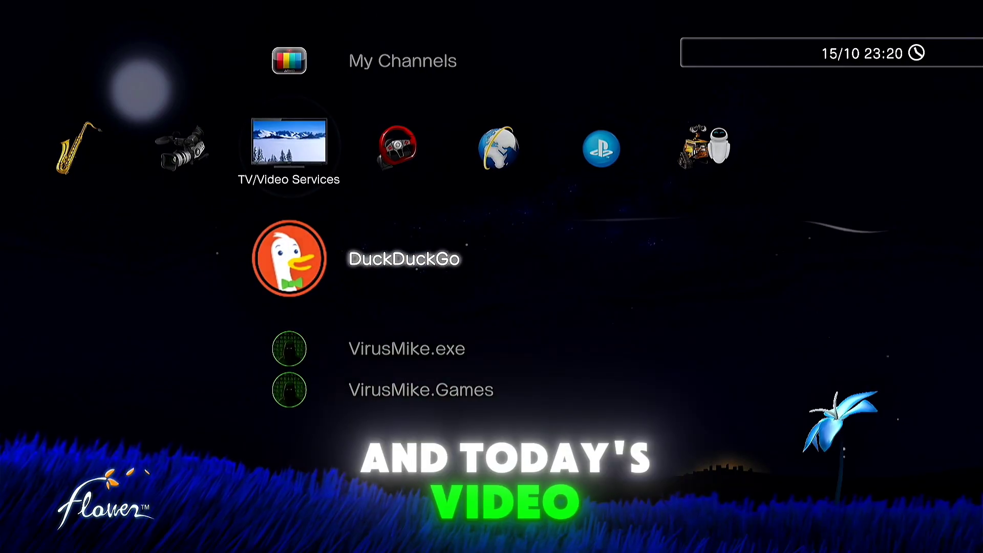
# Step: Launch ★ Enable HEN from the Game category to activate PS3HEN 3.4.0
pyautogui.press('Down')
pyautogui.press('Down')
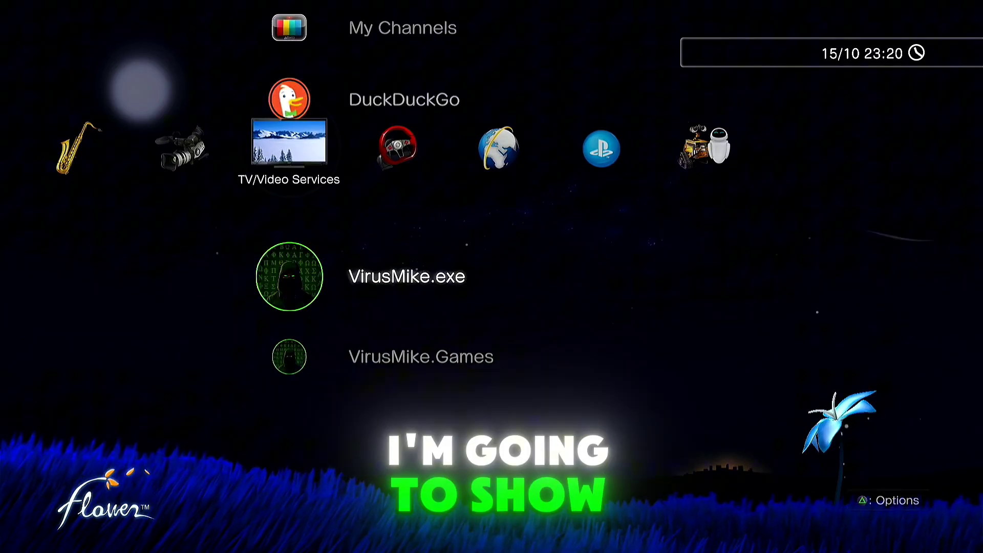
pyautogui.press('Up')
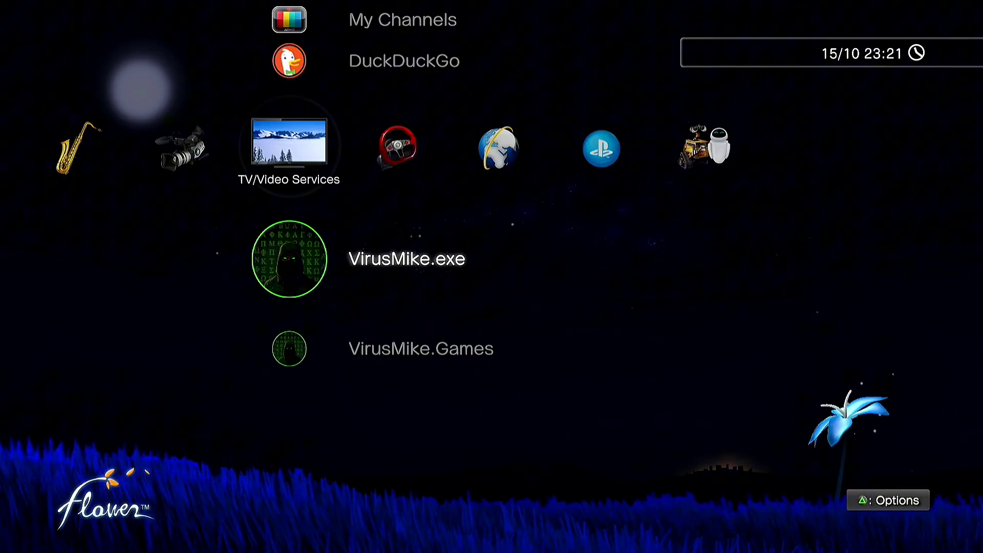
pyautogui.press('Up')
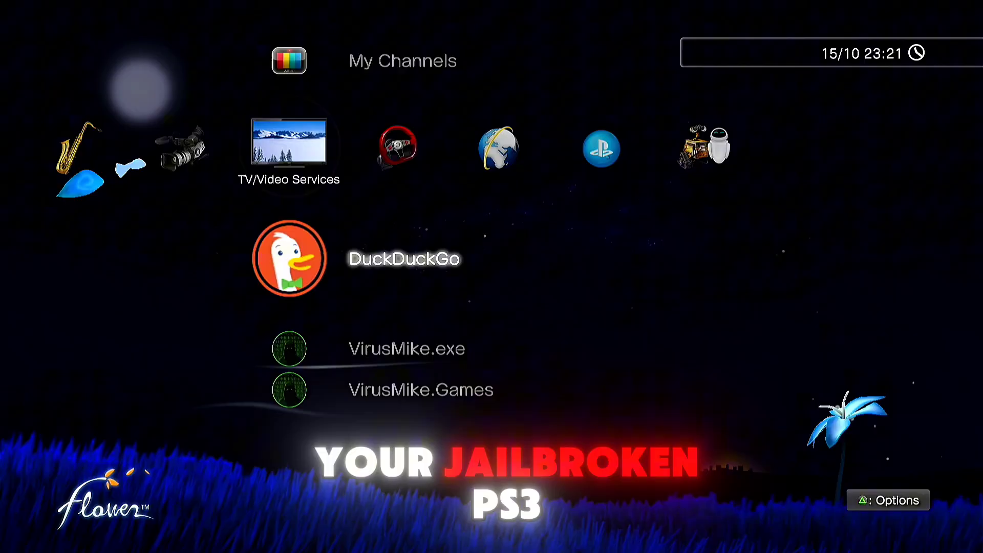
pyautogui.press('Right')
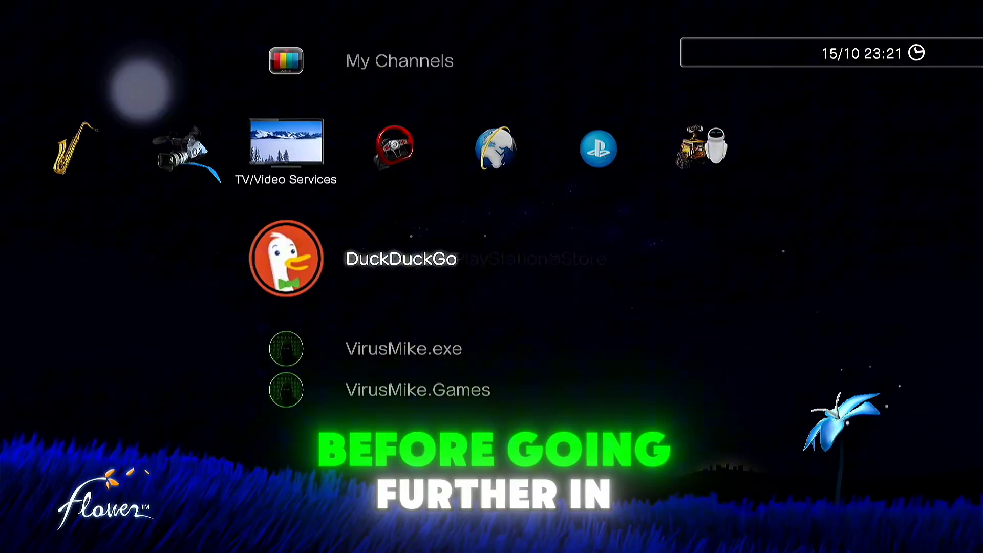
pyautogui.press('Right')
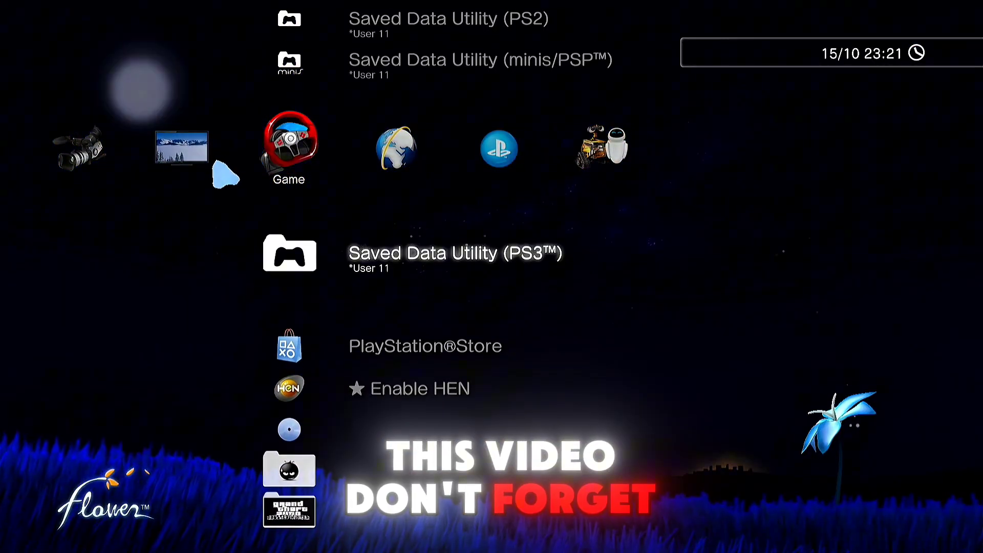
pyautogui.press('Down')
pyautogui.press('Down')
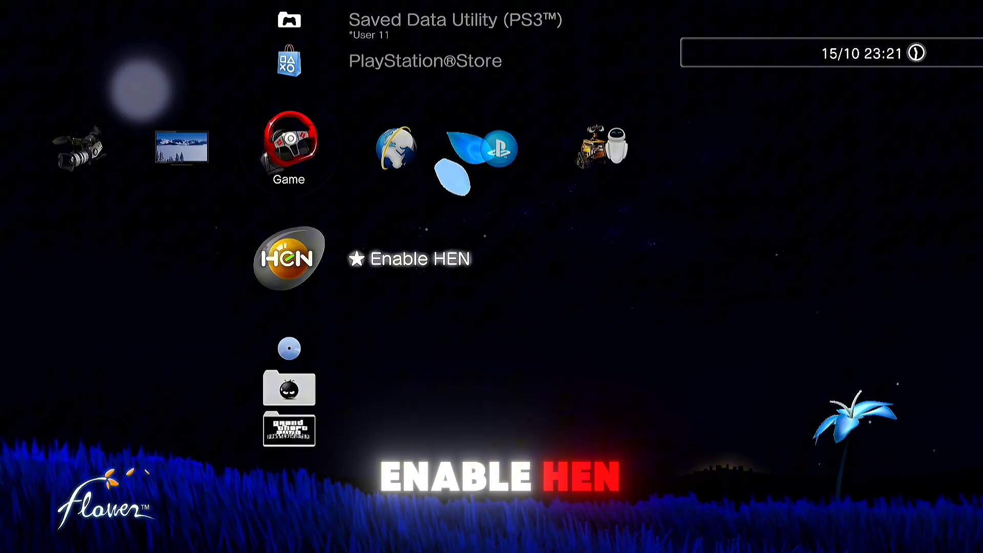
pyautogui.press('Return')
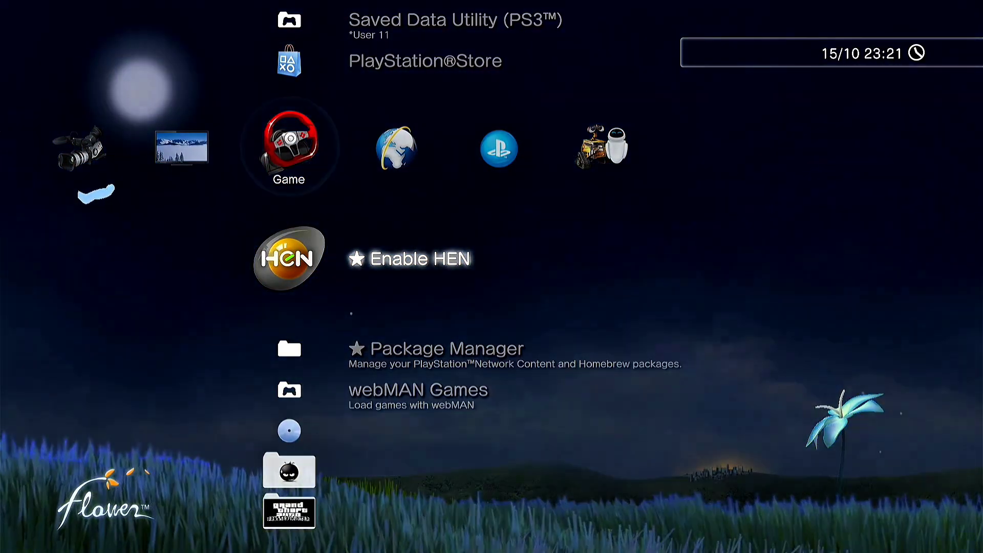
# Step: Run an Internet Search for google from the Network category, opening the browser
pyautogui.press('Right')
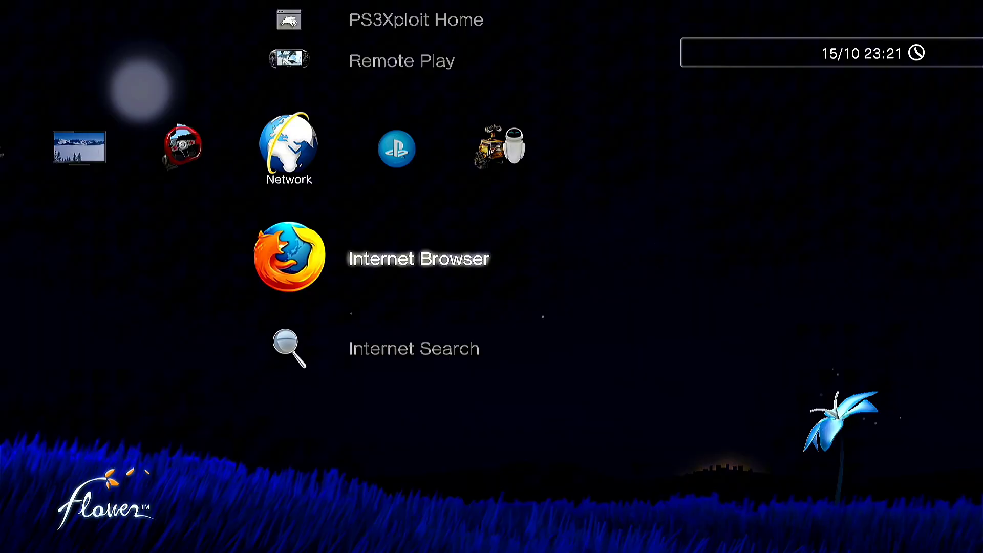
pyautogui.press('Down')
pyautogui.press('Return')
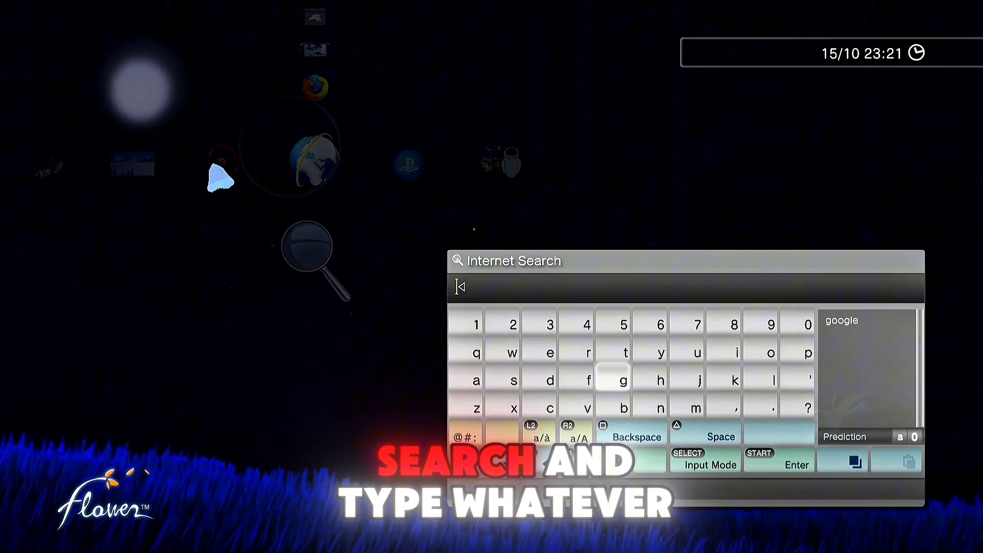
pyautogui.press('Escape')
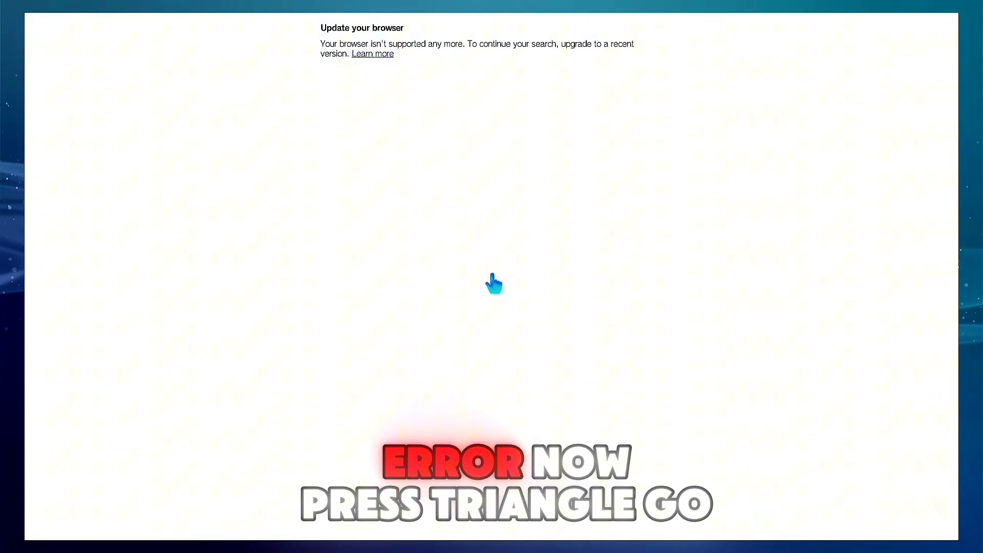
# Step: Replace the about:blank home page with lite.duckduckgo.com in Tools > Home Page, then exit the browser
pyautogui.press('Menu')
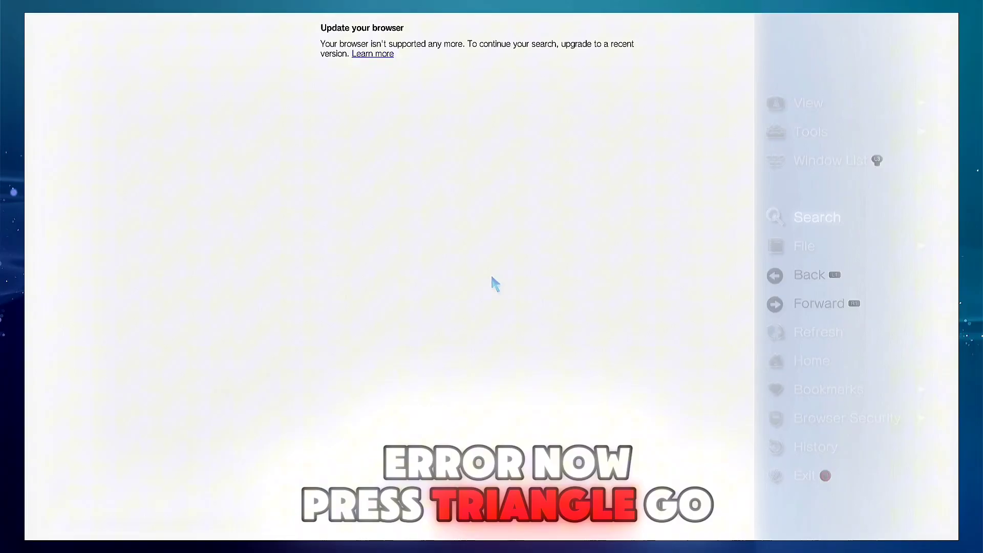
pyautogui.press('Up')
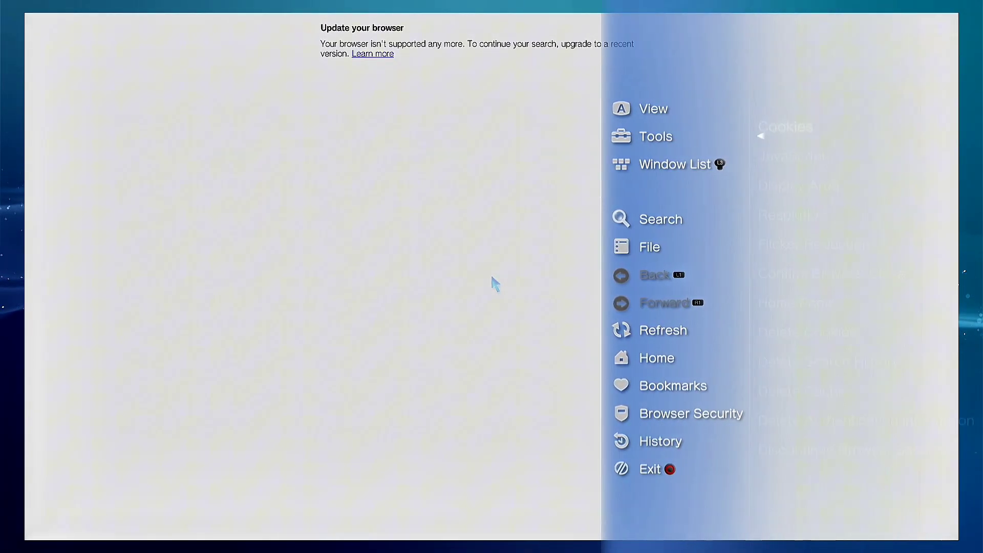
pyautogui.press('Right')
pyautogui.press('Down')
pyautogui.press('Down')
pyautogui.press('Down')
pyautogui.press('Down')
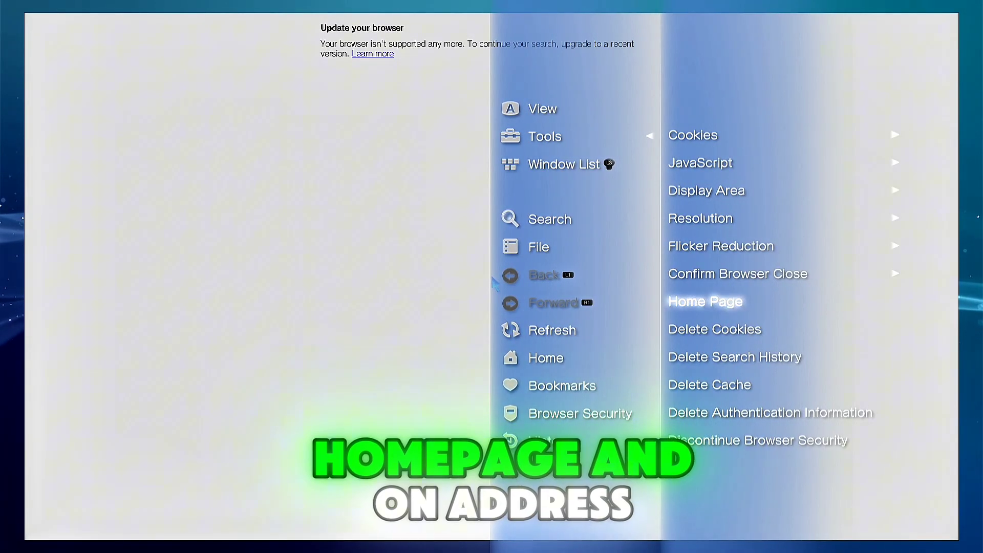
pyautogui.press('Return')
pyautogui.press('Return')
pyautogui.press('BackSpace')
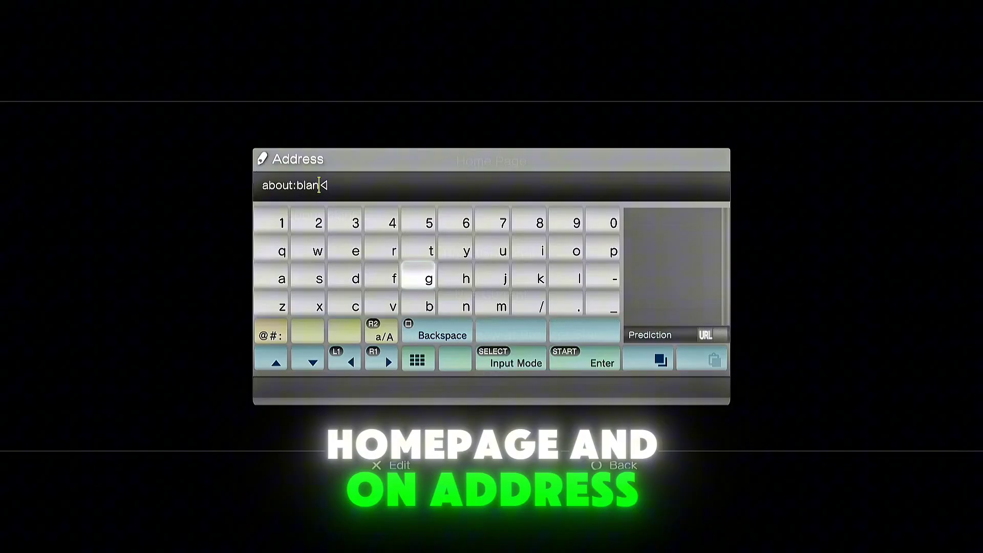
pyautogui.press('BackSpace')
pyautogui.press('BackSpace')
pyautogui.press('BackSpace')
pyautogui.press('BackSpace')
pyautogui.press('BackSpace')
pyautogui.press('BackSpace')
pyautogui.press('BackSpace')
pyautogui.press('BackSpace')
pyautogui.press('BackSpace')
pyautogui.press('BackSpace')
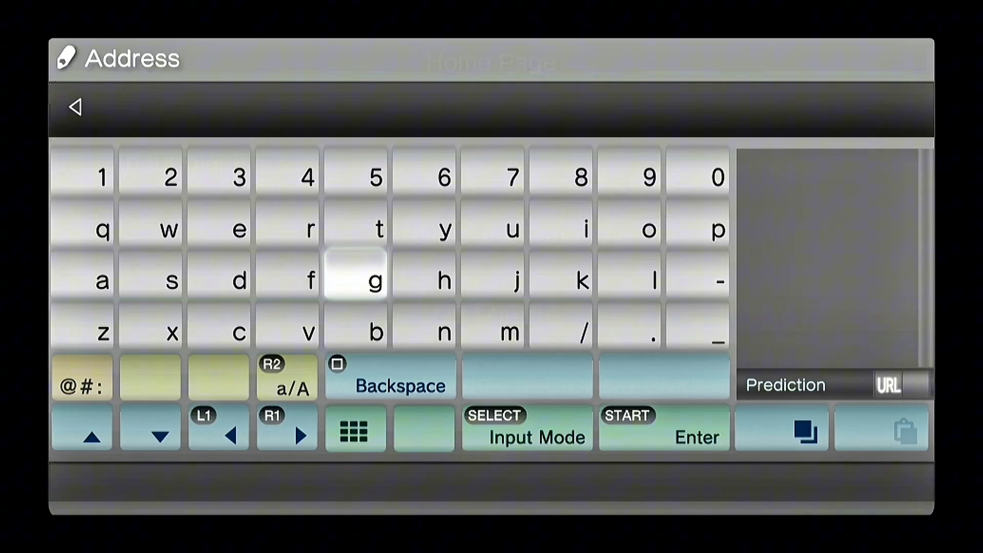
pyautogui.write('li')
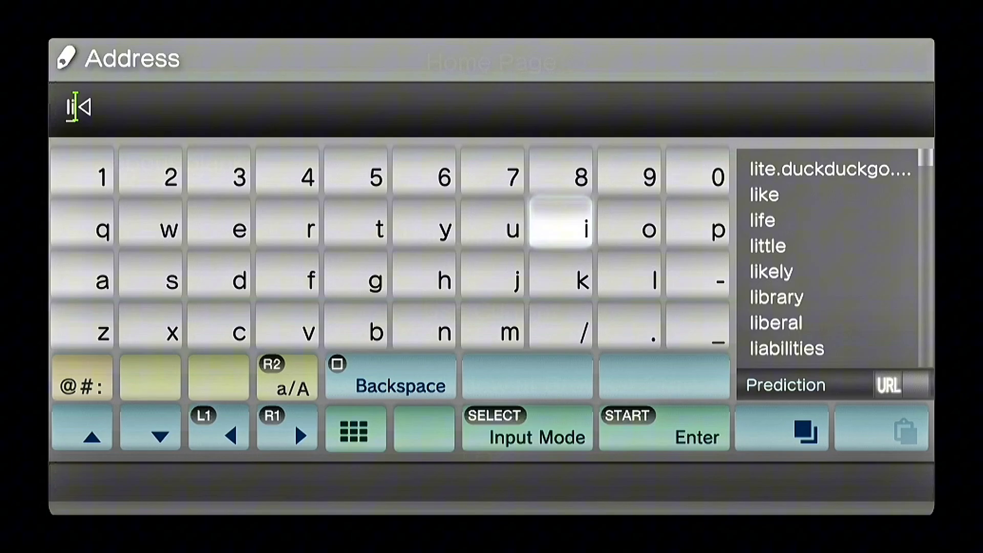
pyautogui.write('te')
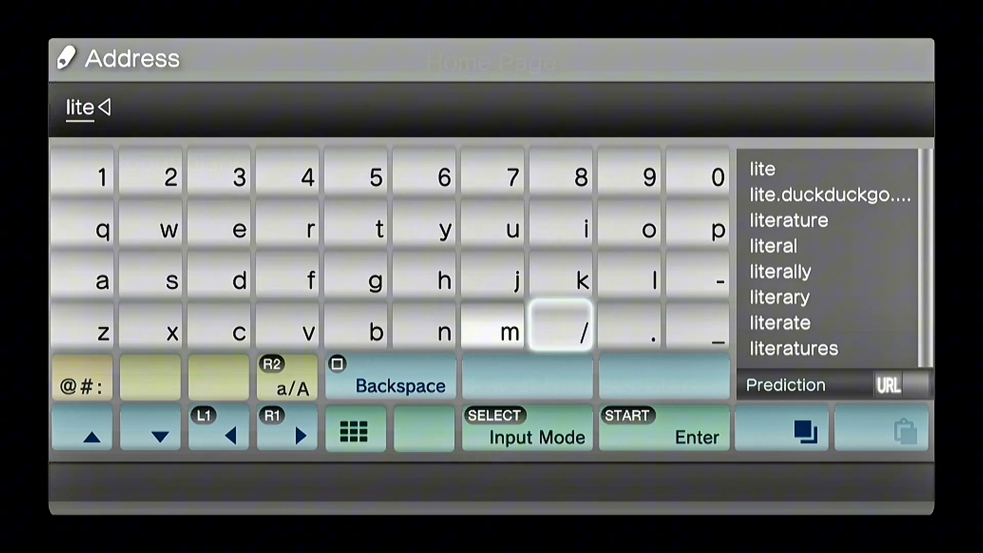
pyautogui.write('.du')
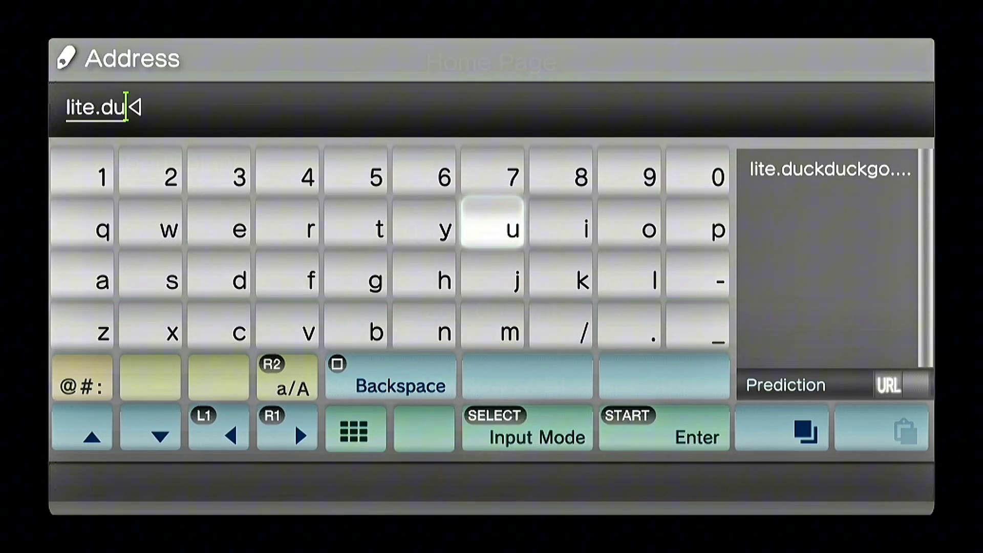
pyautogui.write('ck')
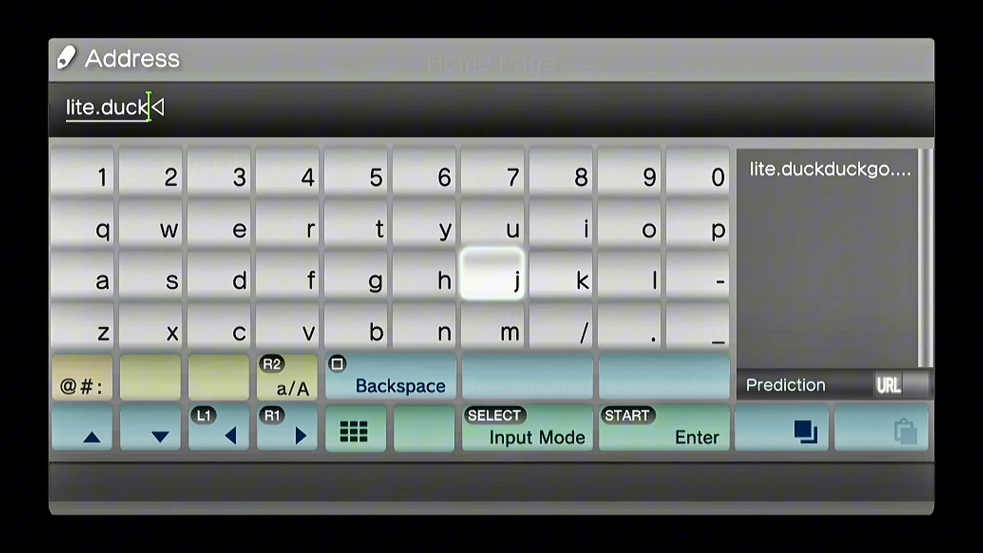
pyautogui.write('duc')
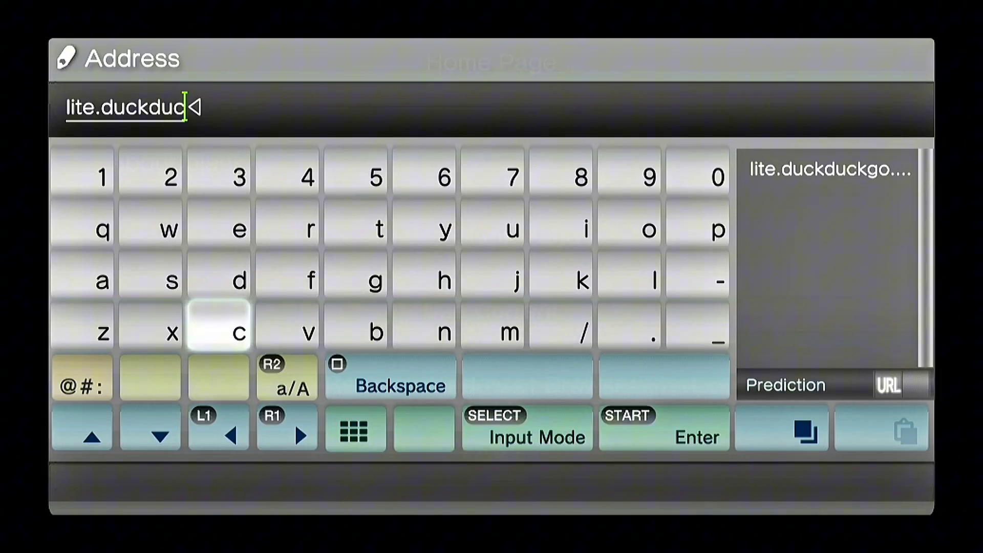
pyautogui.write('k')
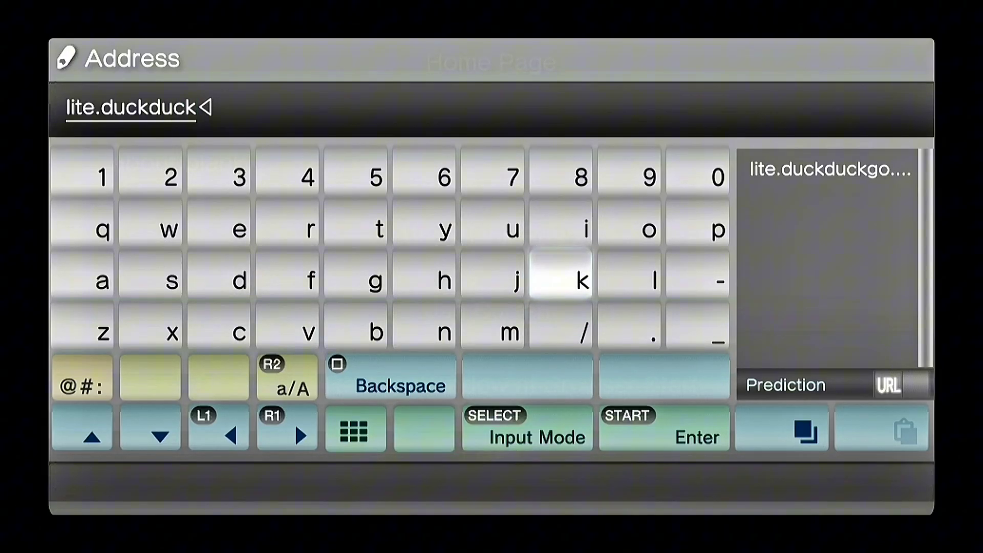
pyautogui.write('g')
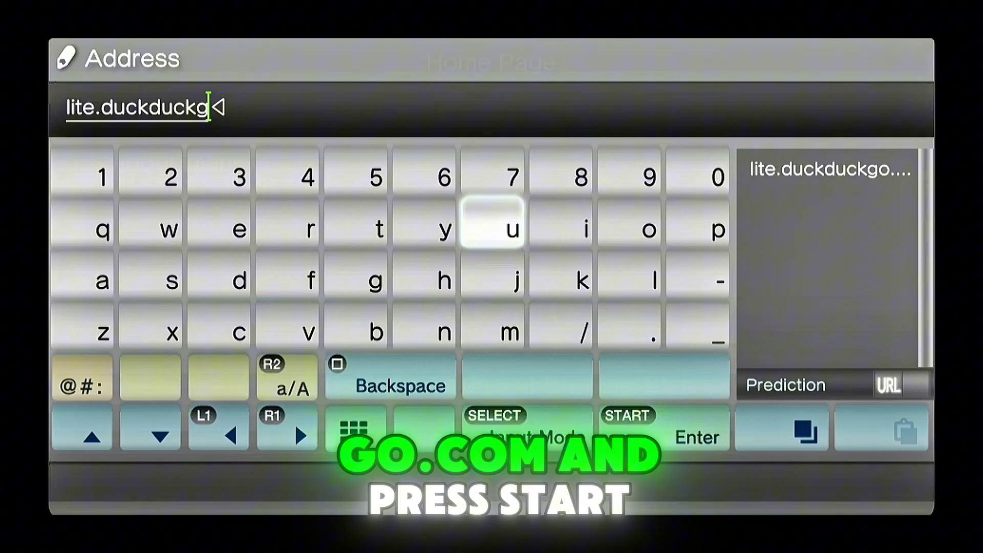
pyautogui.write('o.')
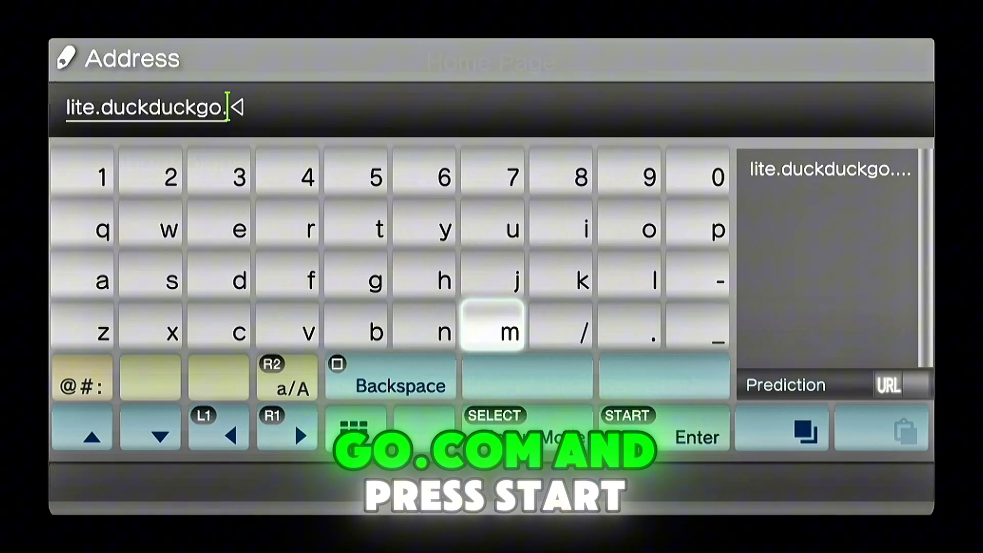
pyautogui.write('co')
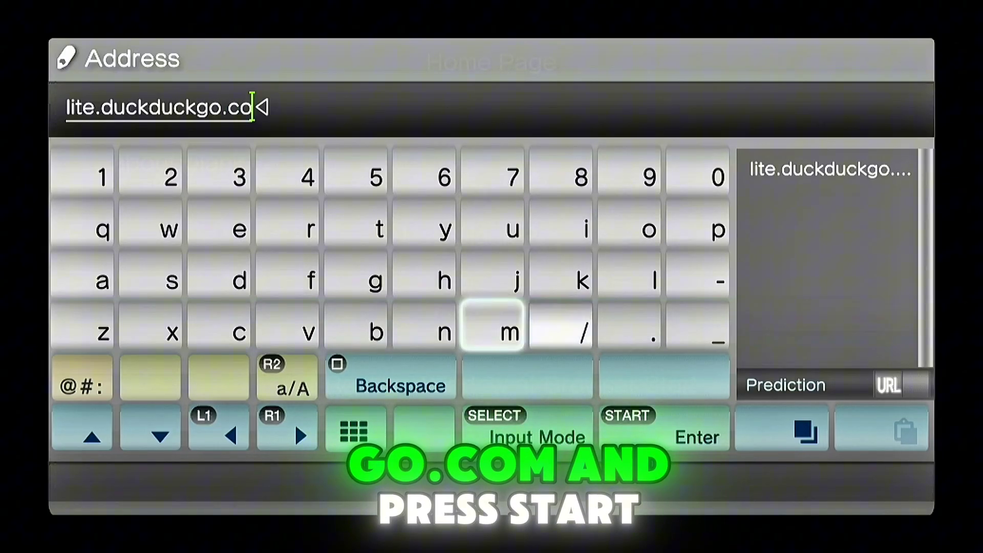
pyautogui.write('m')
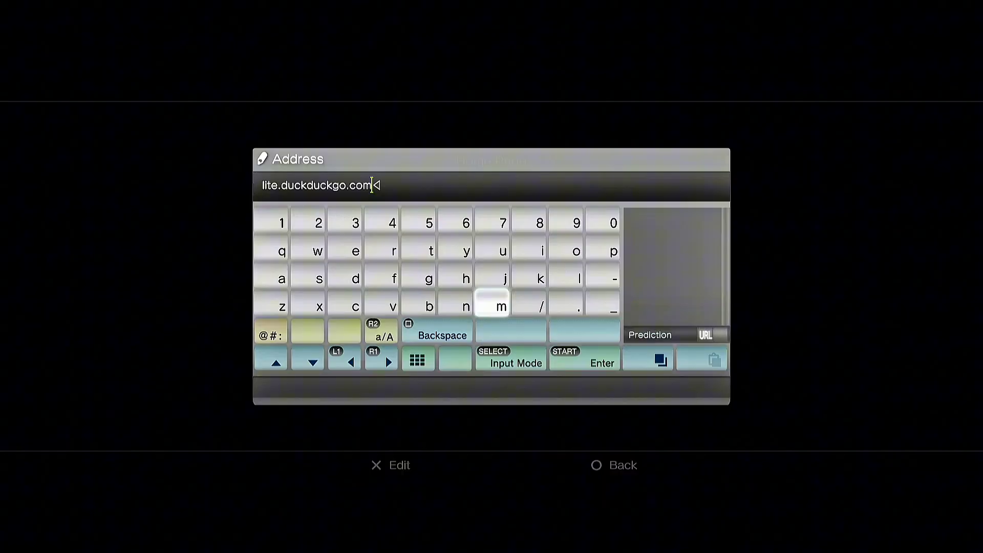
pyautogui.press('Return')
pyautogui.press('Down')
pyautogui.press('Down')
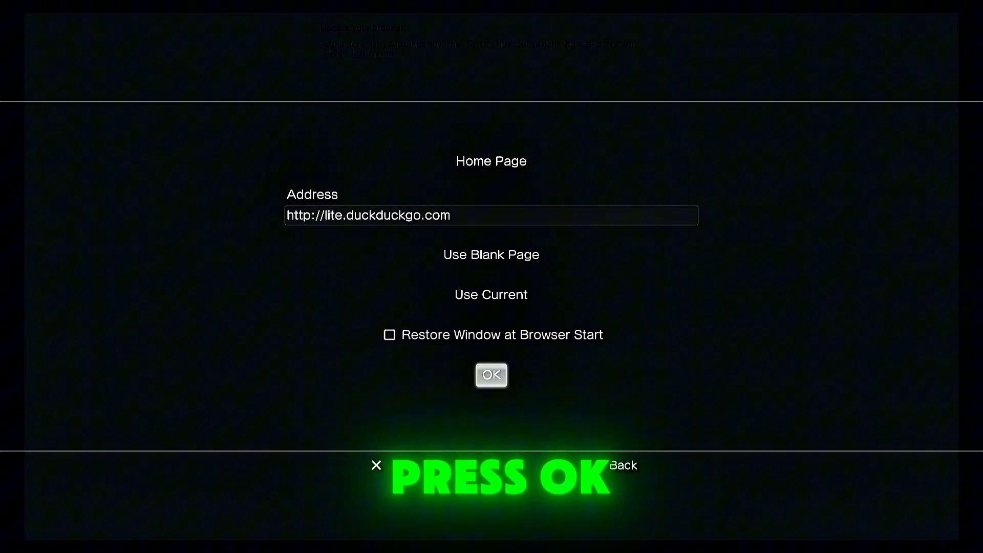
pyautogui.press('Return')
pyautogui.press('Escape')
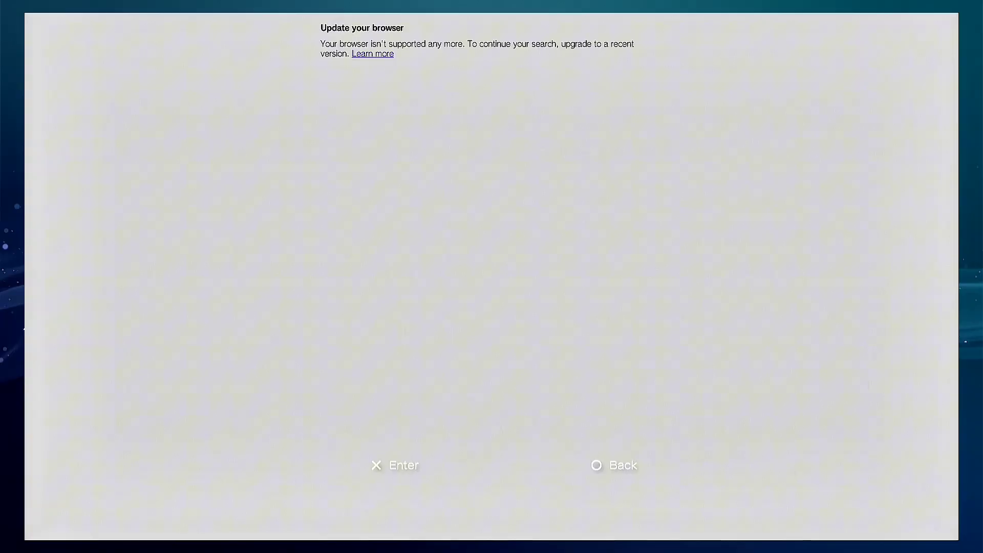
# Step: Reopen the Internet Browser and search DuckDuckGo Lite for virusmike
pyautogui.press('Return')
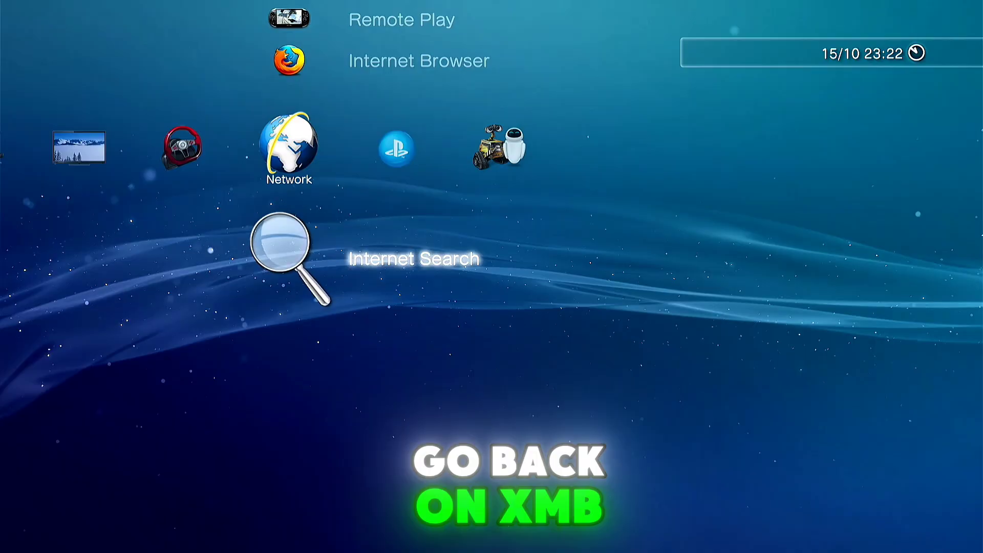
pyautogui.press('Up')
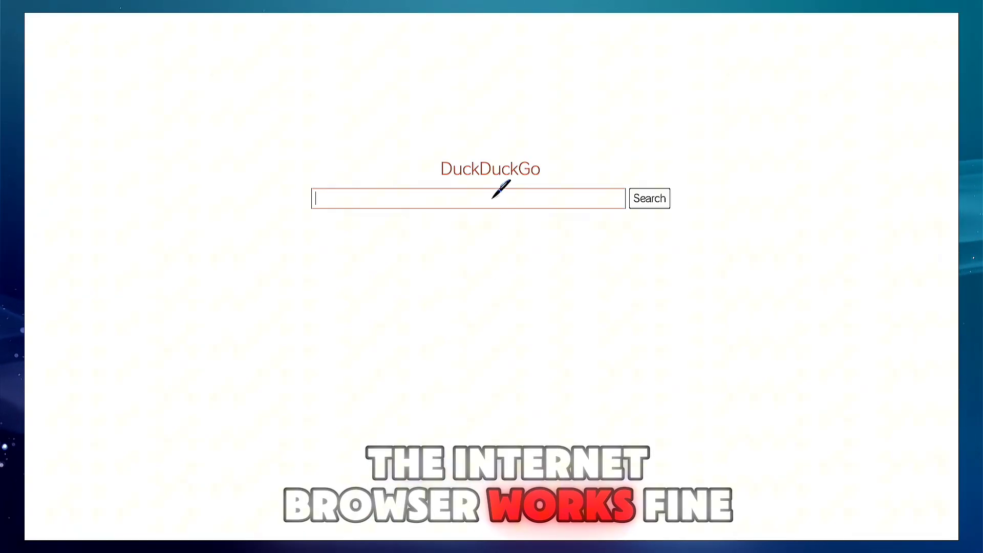
pyautogui.click(480, 198)
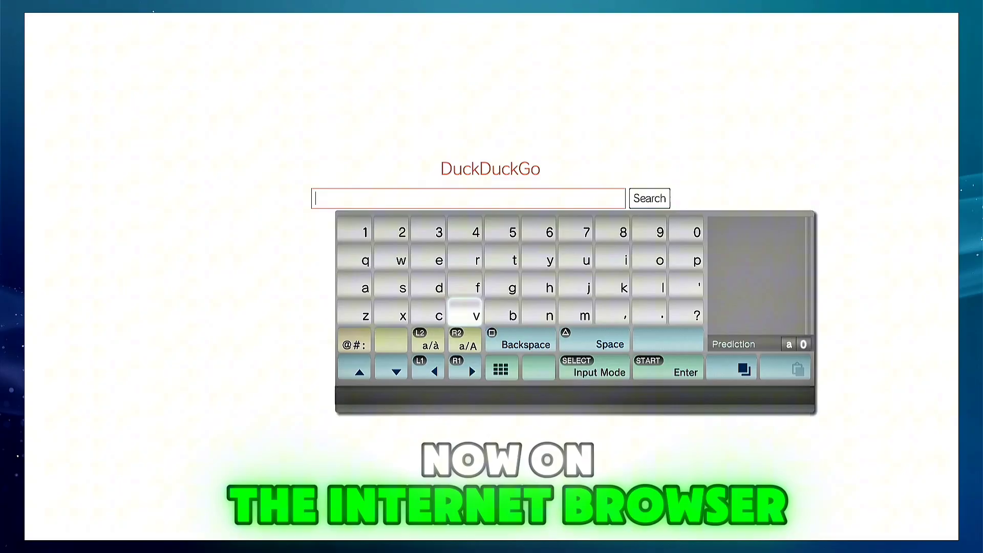
pyautogui.write('v')
pyautogui.press('Return')
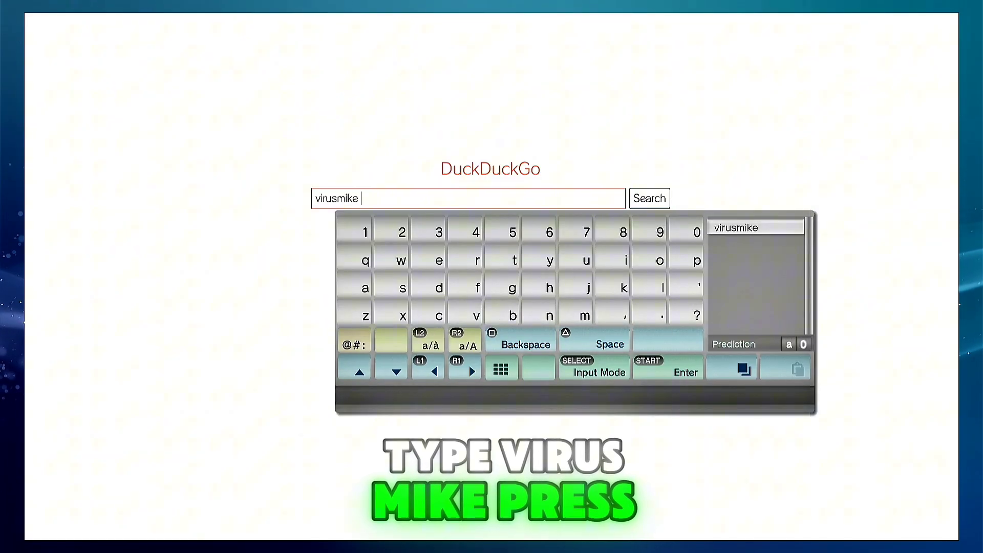
pyautogui.press('Return')
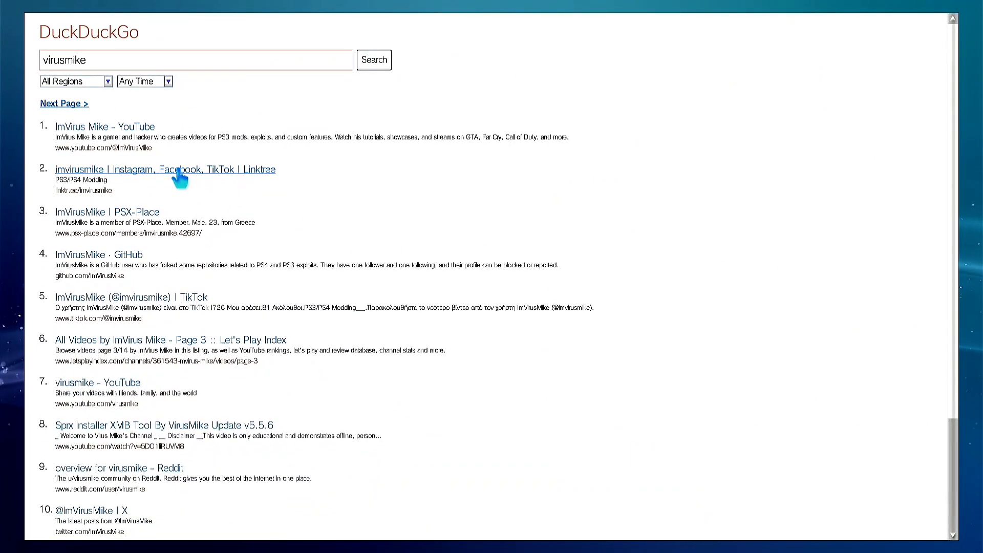
# Step: Follow the Linktree result to the ImVirusMike site and scroll to the PS3 Easy Access Section
pyautogui.click(180, 177)
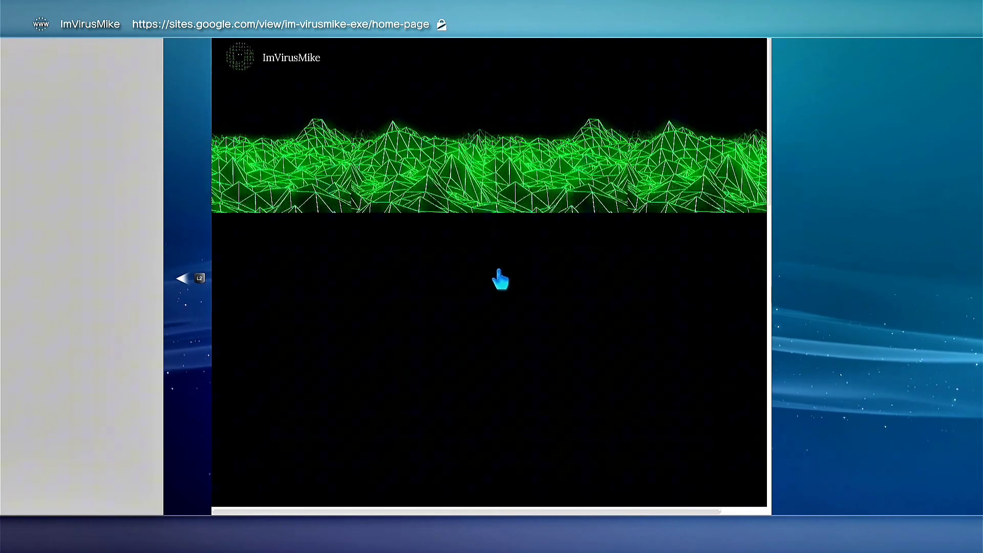
pyautogui.scroll(-3, 498, 499)
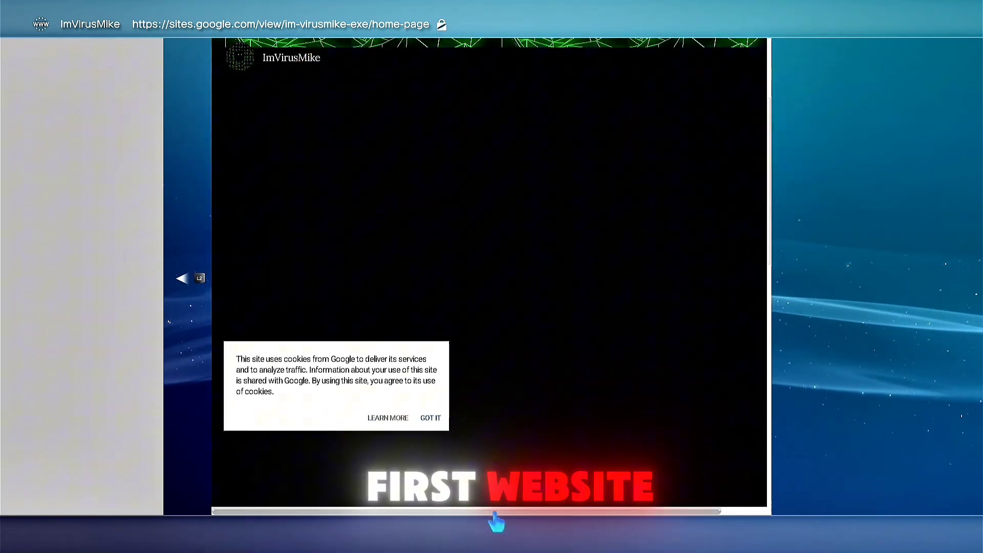
pyautogui.scroll(-6, 476, 522)
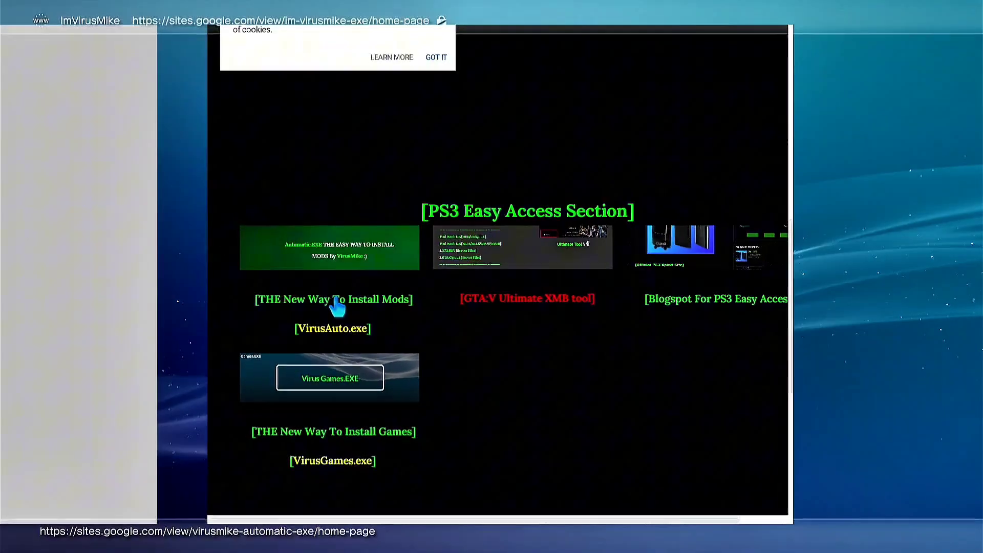
# Step: Open the VirusMike.AutoEXE site via Install Mods and go to its Web-Shortcuts page
pyautogui.click(337, 306)
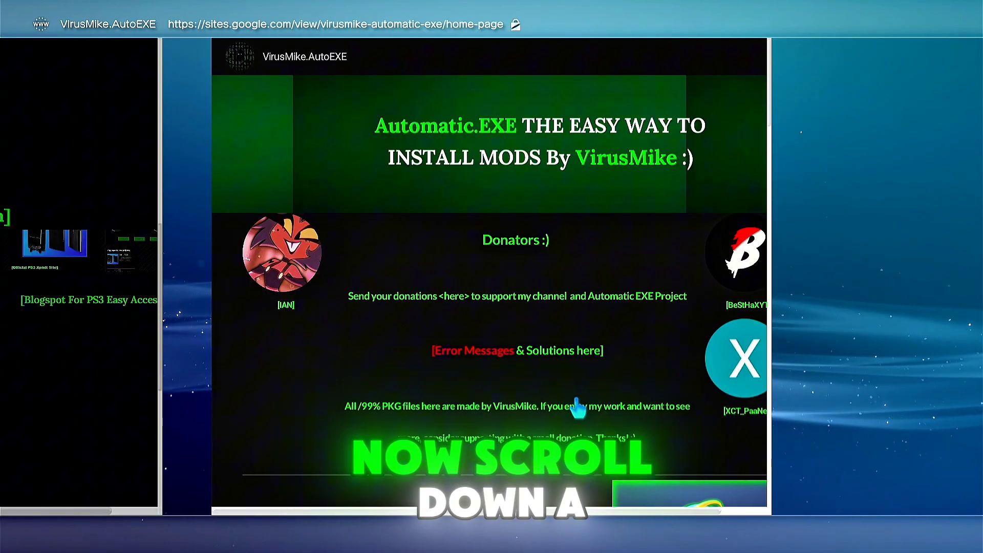
pyautogui.scroll(-3, 631, 520)
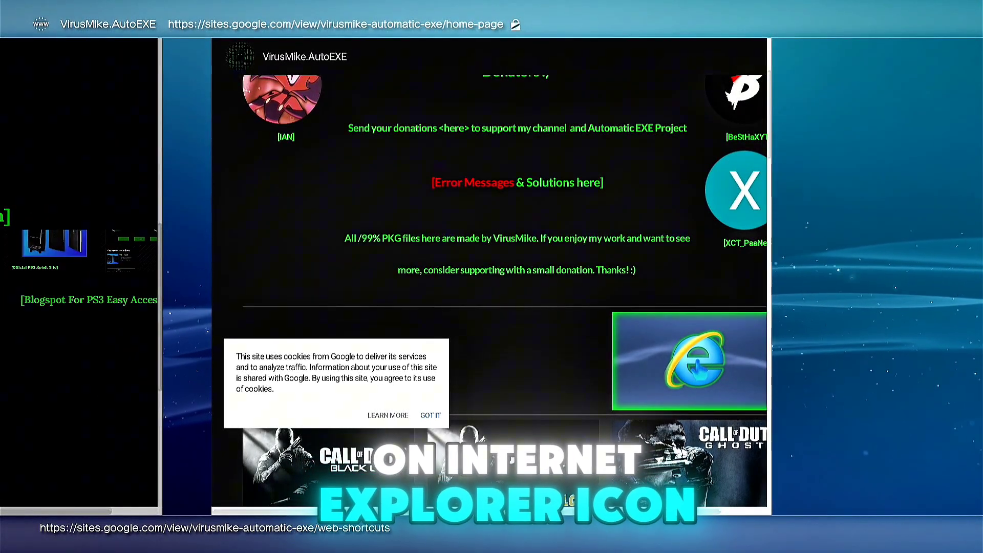
pyautogui.click(698, 369)
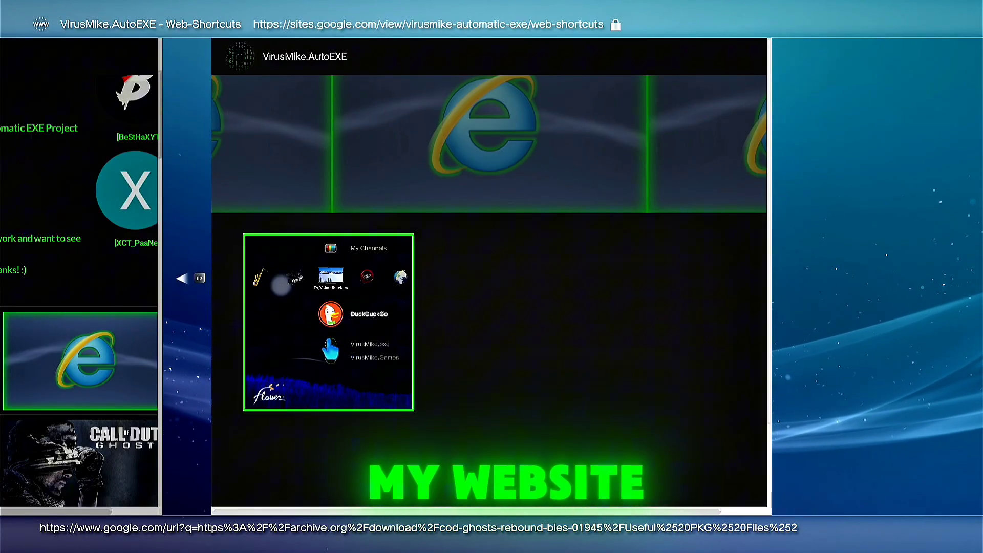
# Step: Save Web Shortcut By VirusMike.pkg to dev_hdd0/packages, overwriting the existing copy
pyautogui.click(330, 351)
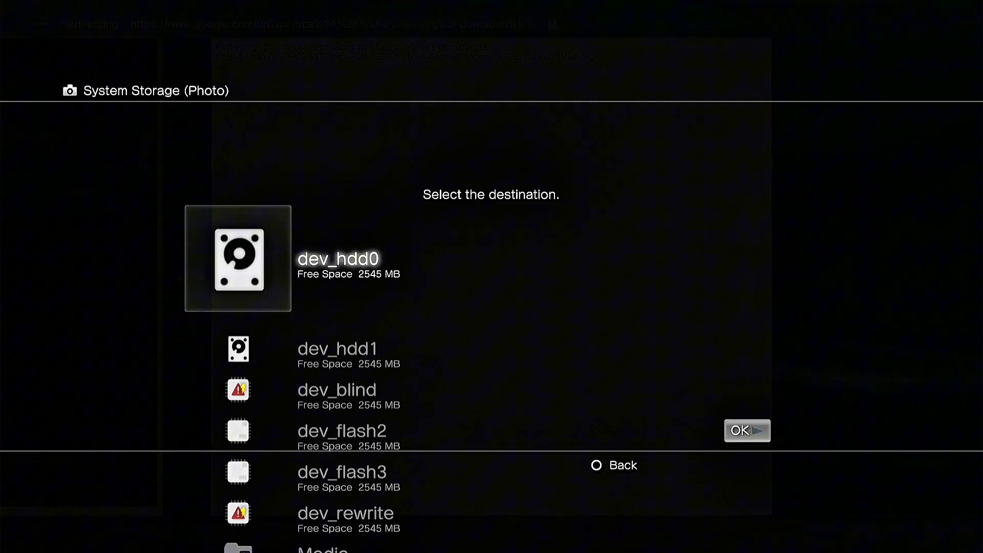
pyautogui.press('Return')
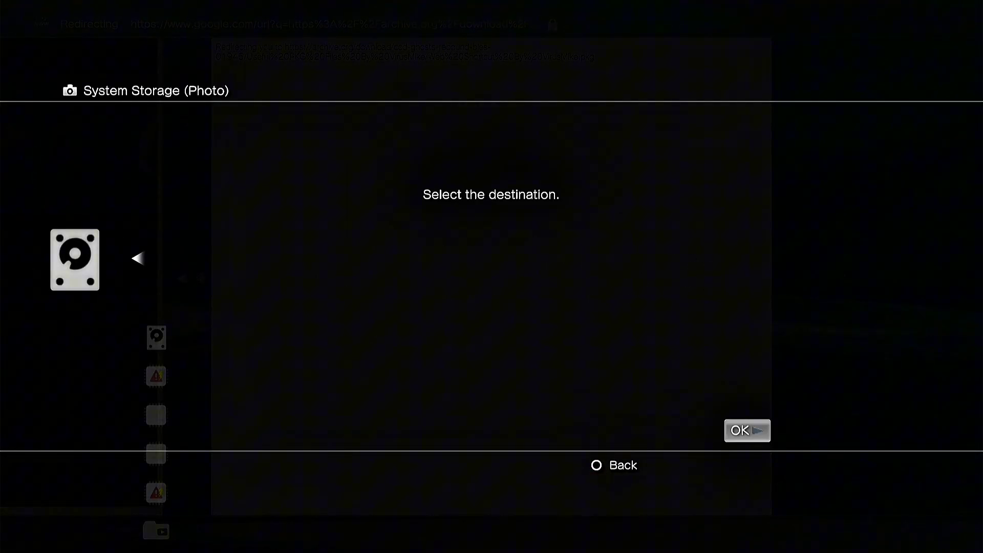
pyautogui.press('Down')
pyautogui.press('Down')
pyautogui.press('Down')
pyautogui.press('Down')
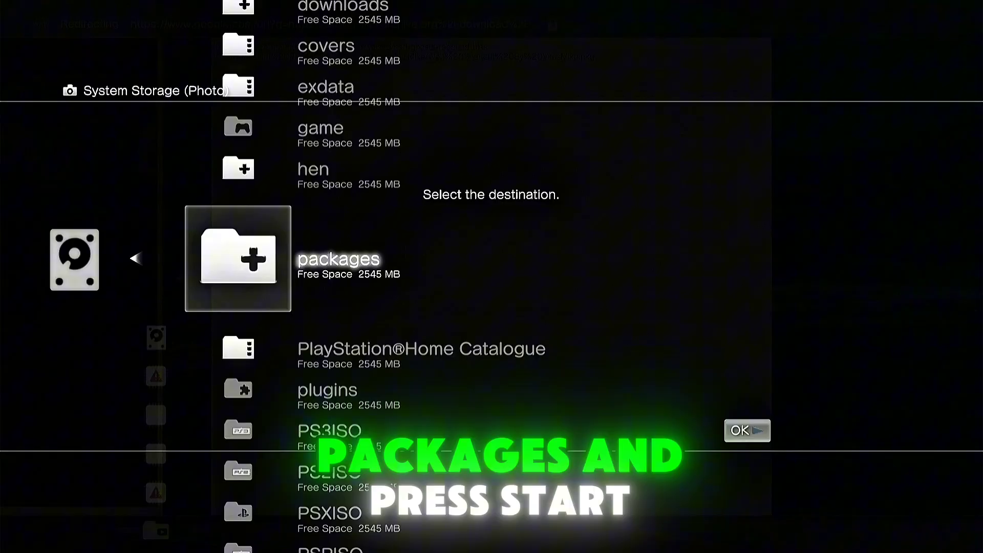
pyautogui.press('Return')
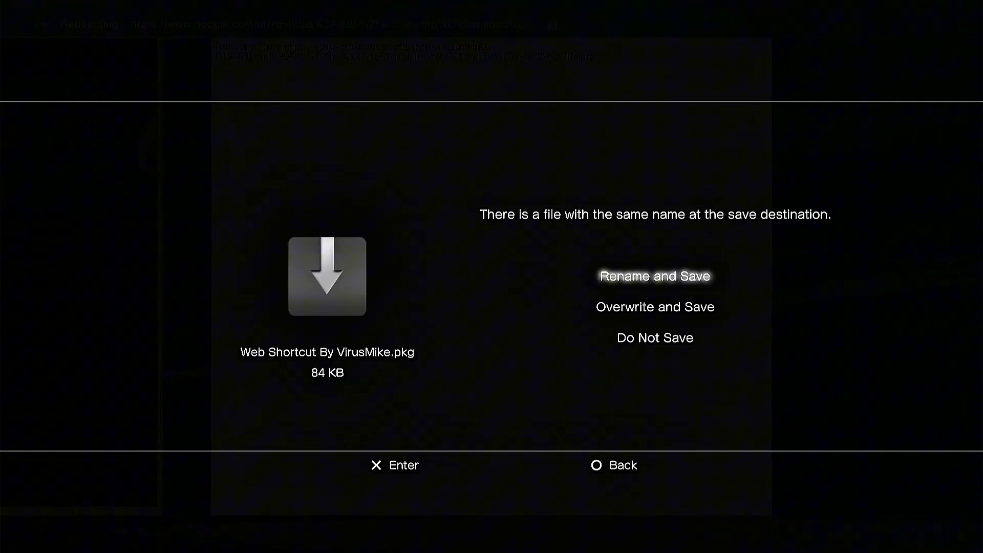
pyautogui.press('Down')
pyautogui.press('Return')
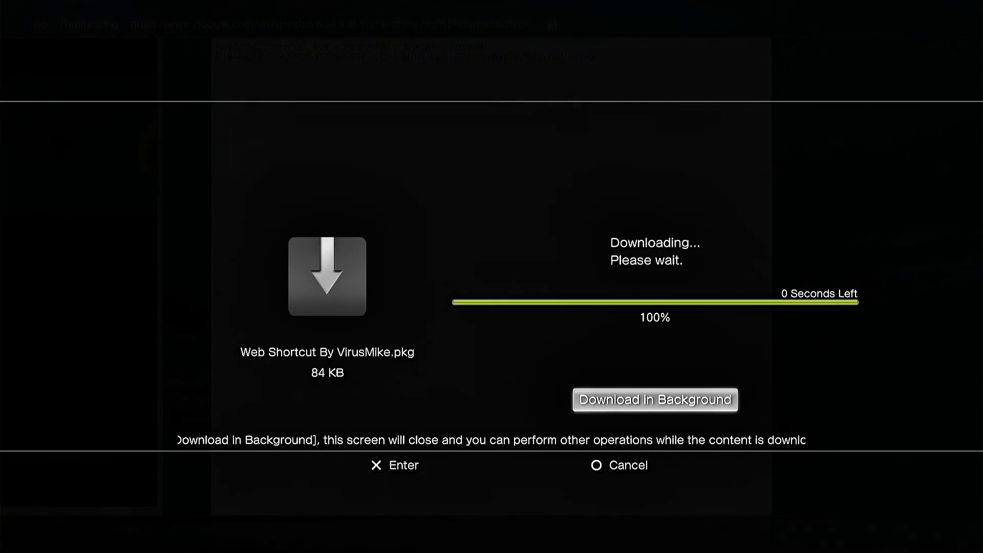
# Step: Dismiss the download notice, back out of the pages and close the Internet Browser
pyautogui.press('Escape')
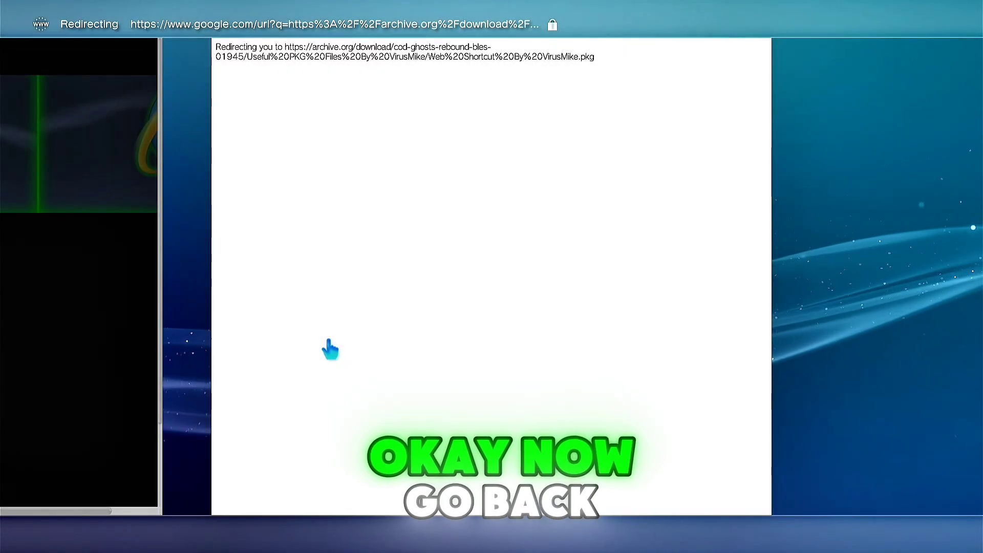
pyautogui.press('Escape')
pyautogui.press('Escape')
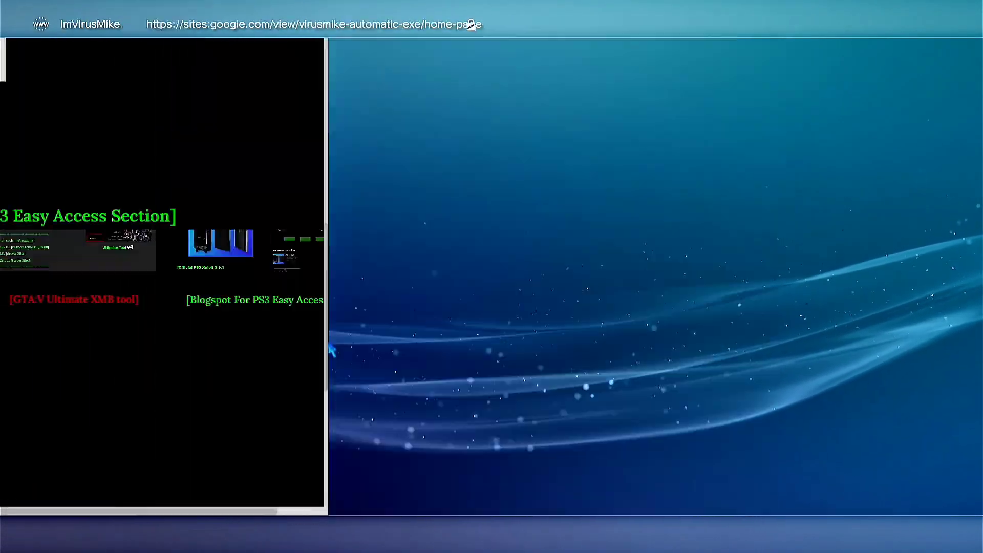
pyautogui.press('Escape')
pyautogui.press('Escape')
pyautogui.press('Escape')
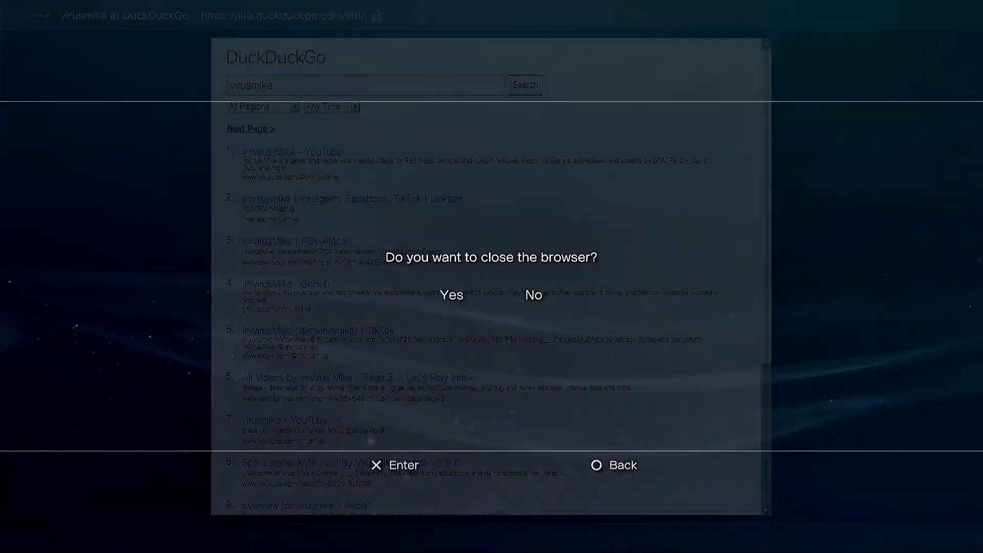
pyautogui.press('Return')
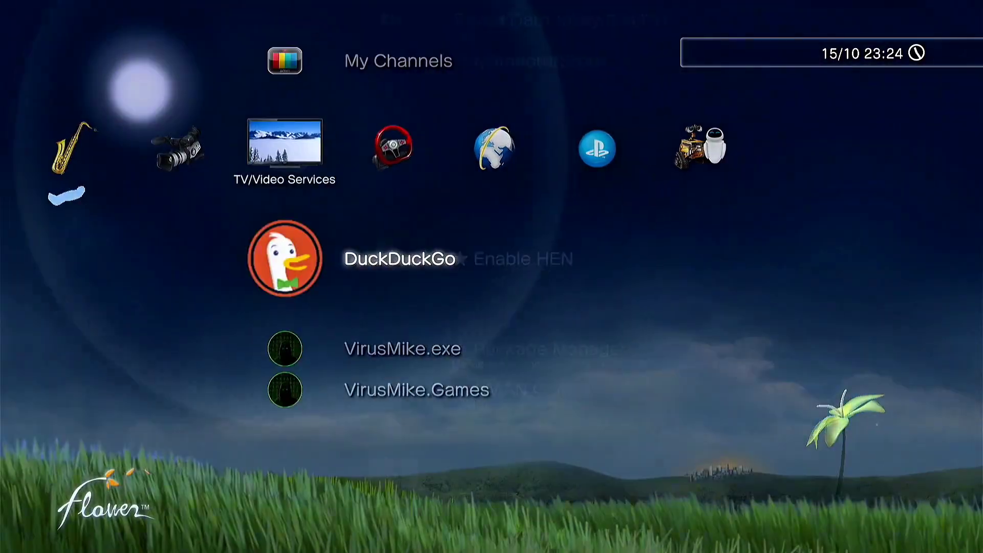
# Step: Delete the DuckDuckGo, VirusMike.exe and VirusMike.Games shortcuts from TV/Video Services
pyautogui.press('Menu')
pyautogui.press('Down')
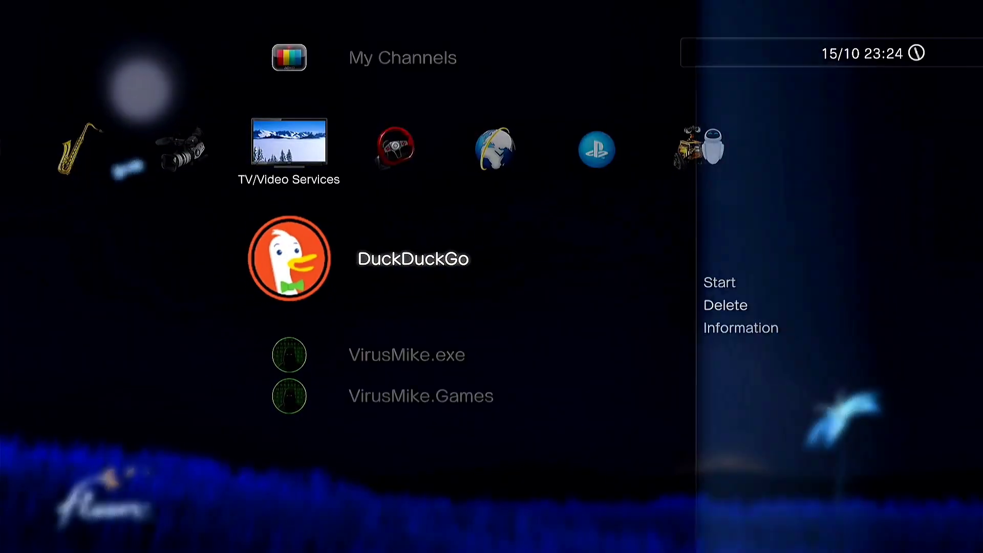
pyautogui.press('Return')
pyautogui.press('Return')
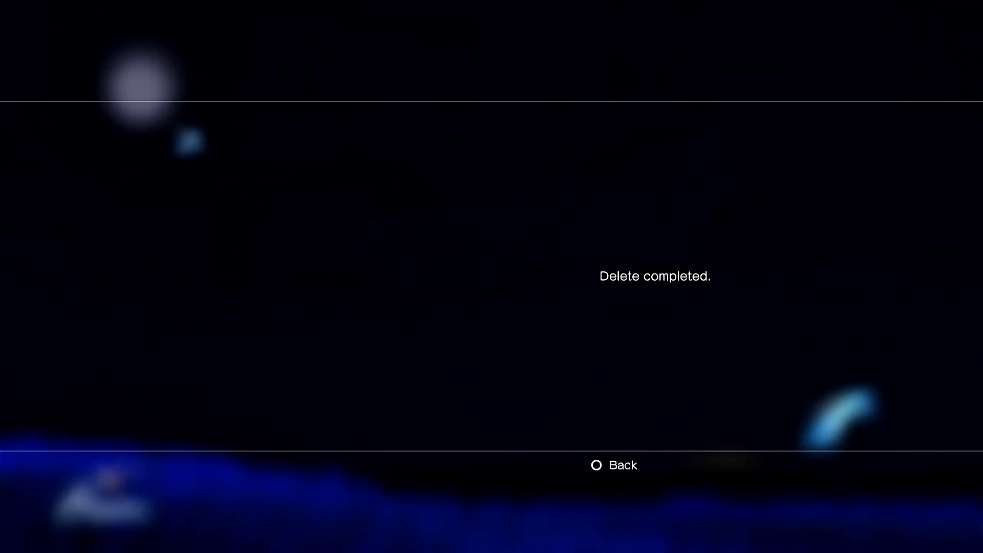
pyautogui.press('Escape')
pyautogui.press('Menu')
pyautogui.press('Down')
pyautogui.press('Return')
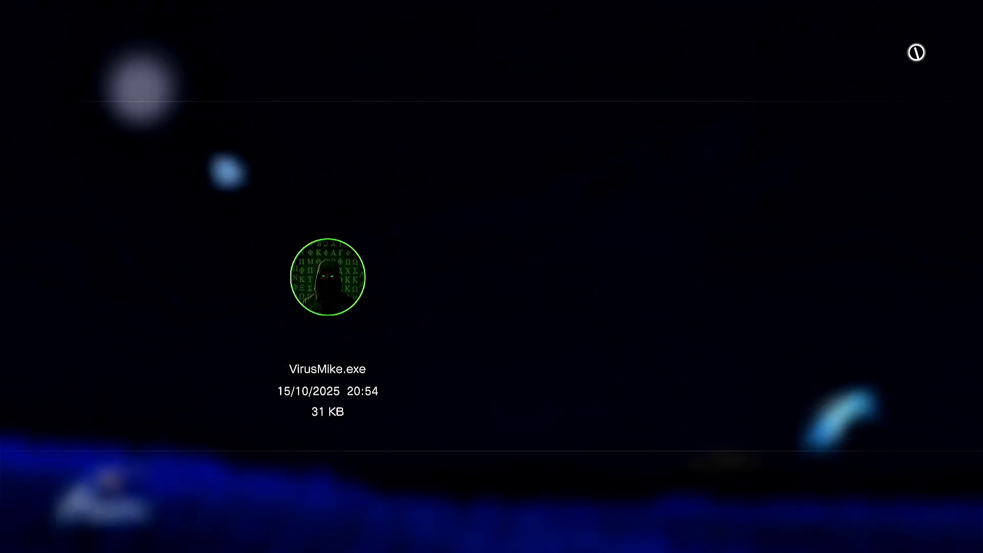
pyautogui.press('Escape')
pyautogui.press('Menu')
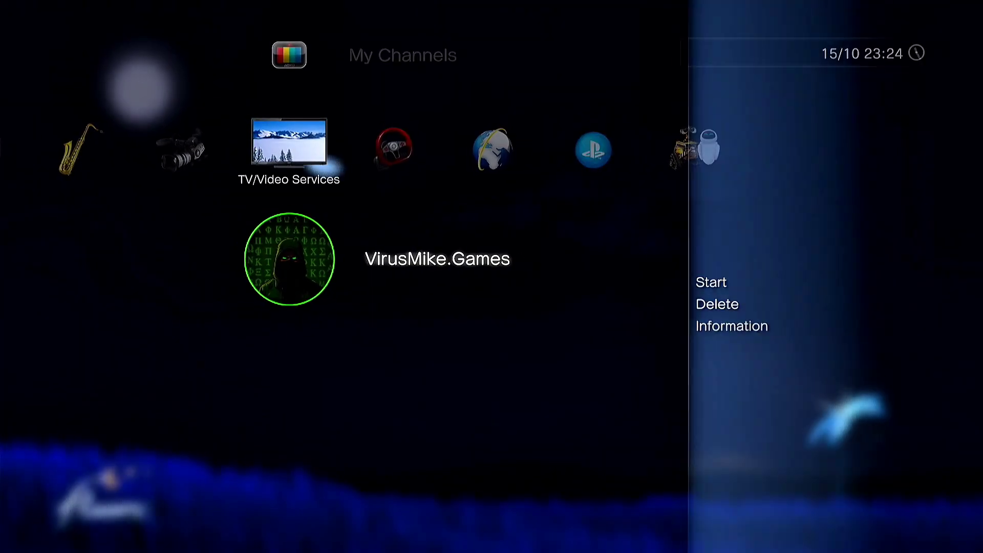
pyautogui.press('Down')
pyautogui.press('Return')
pyautogui.press('Return')
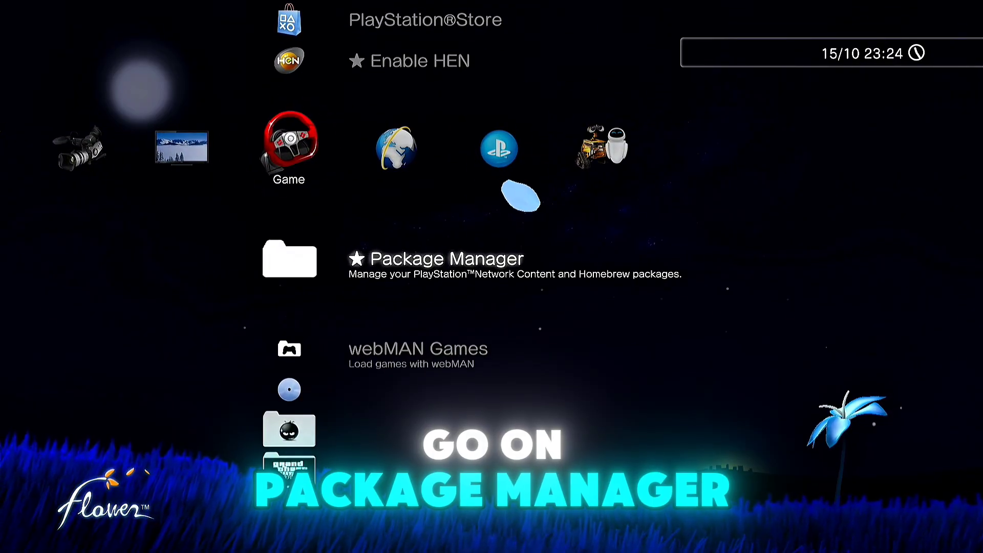
# Step: Install Web Shortcut By VirusMike.pkg from the system drive through Package Manager
pyautogui.press('Return')
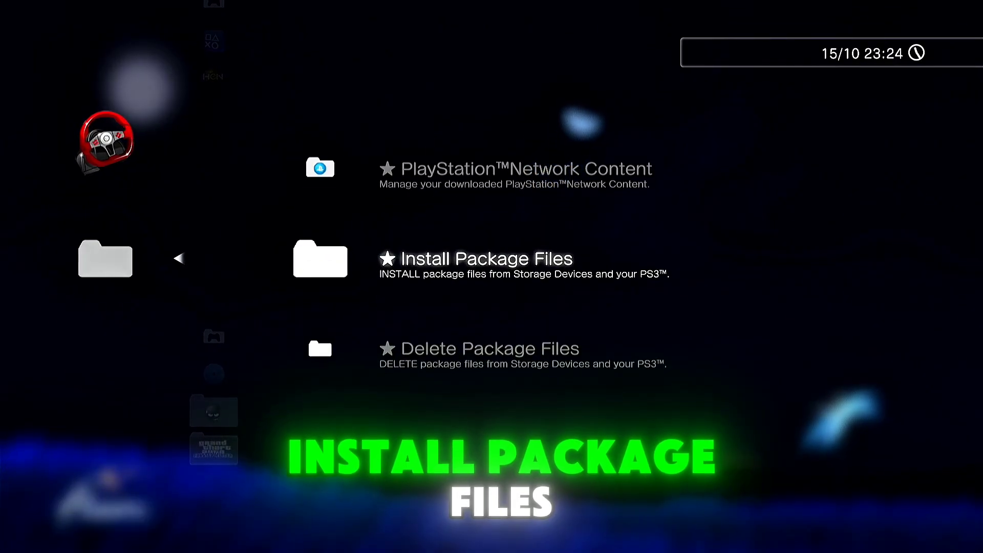
pyautogui.press('Return')
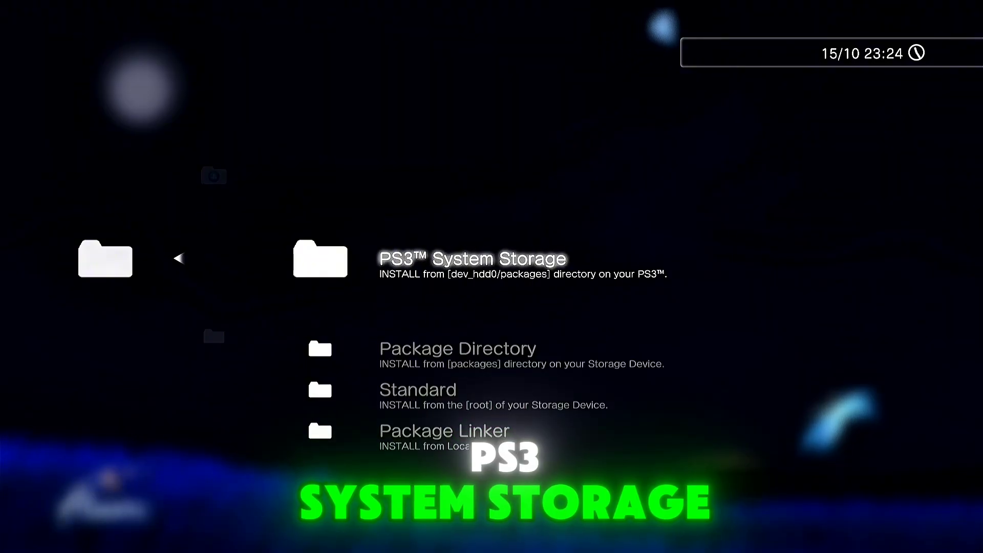
pyautogui.press('Return')
pyautogui.press('Down')
pyautogui.press('Down')
pyautogui.press('Down')
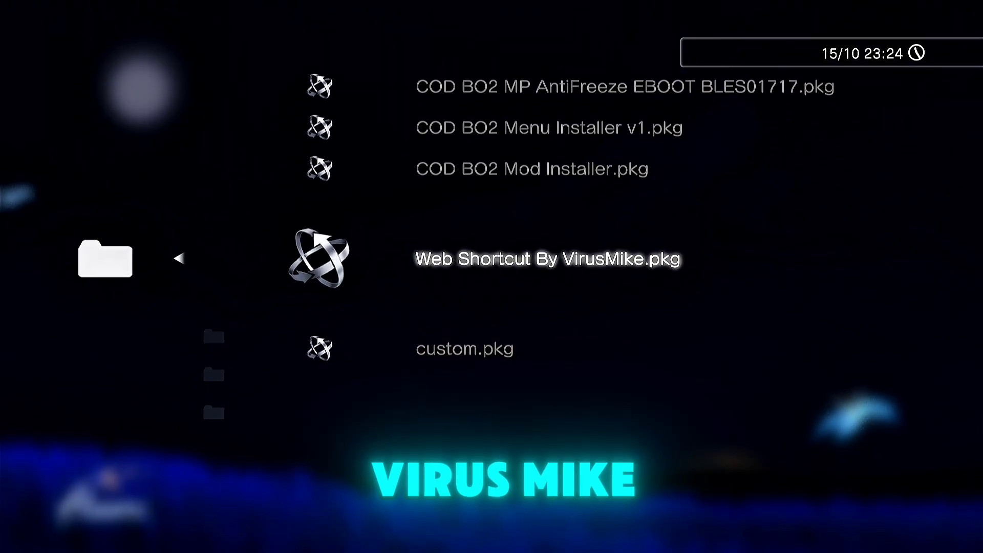
pyautogui.press('Return')
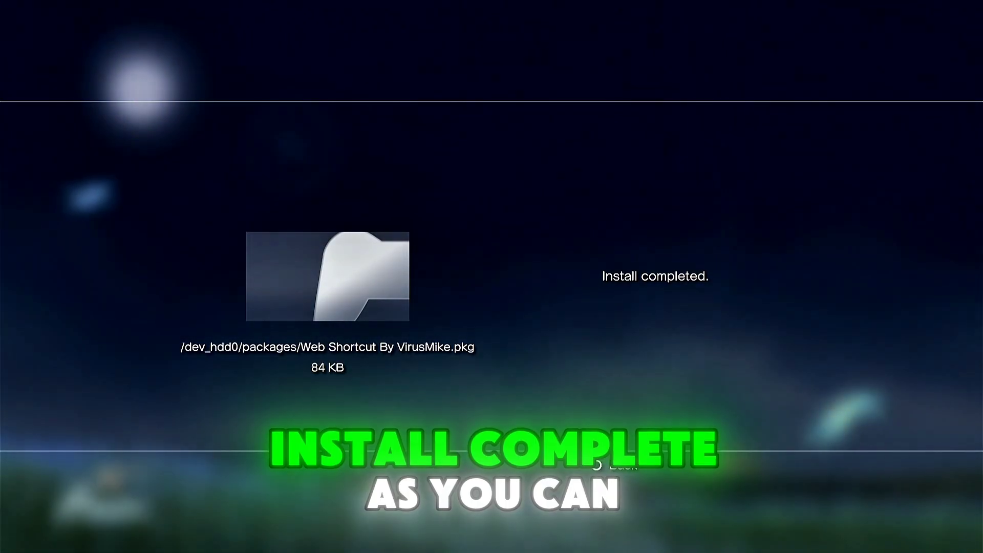
pyautogui.press('Escape')
# Step: Go to Rebuild Database under Hybrid Firmware Tools > Service Tools to bring up its rebuild notice
pyautogui.press('Left')
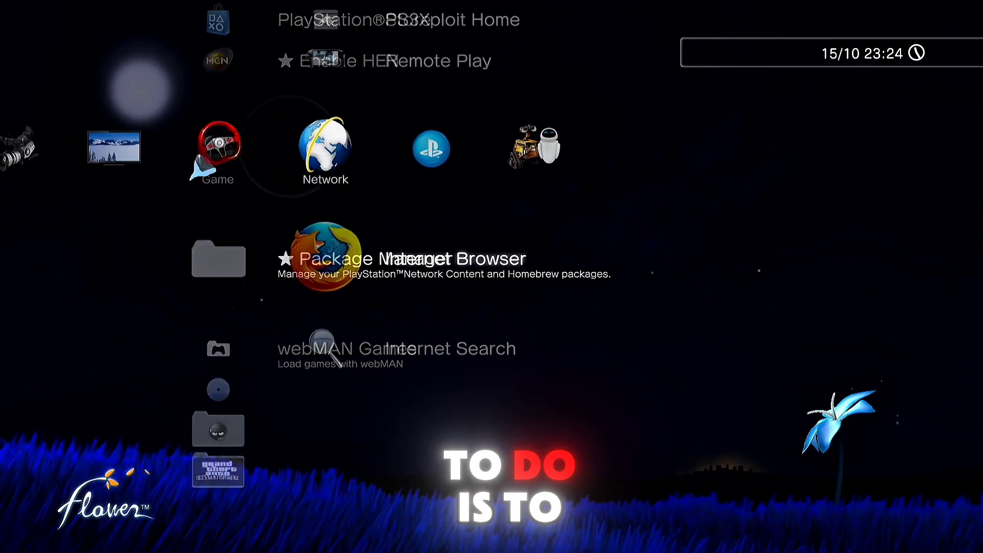
pyautogui.press('Up')
pyautogui.press('Up')
pyautogui.press('Up')
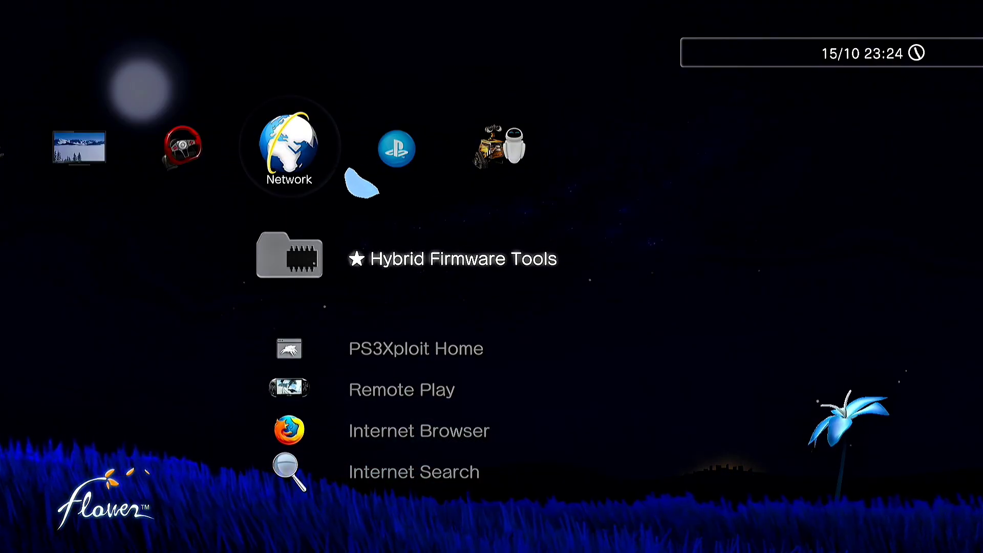
pyautogui.press('Return')
pyautogui.press('Down')
pyautogui.press('Down')
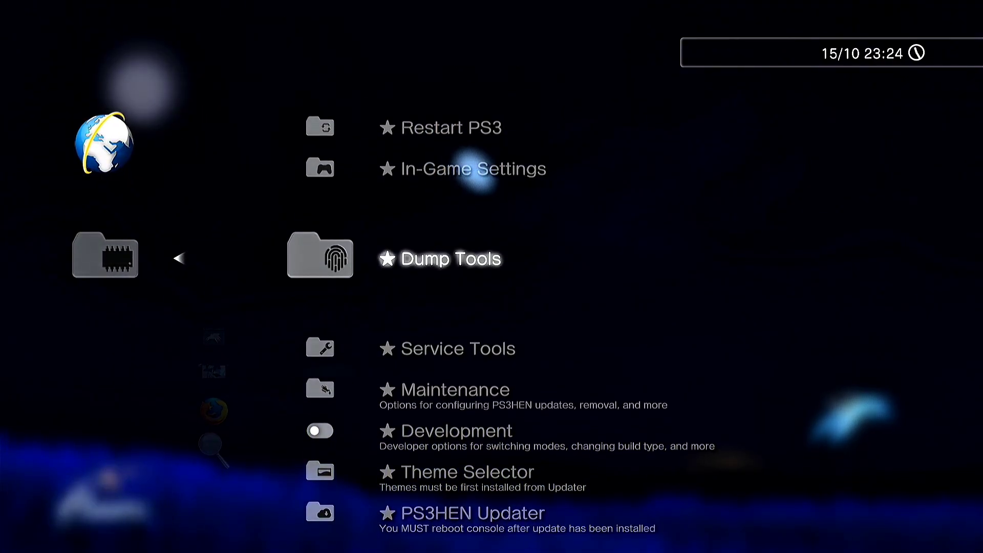
pyautogui.press('Down')
pyautogui.press('Return')
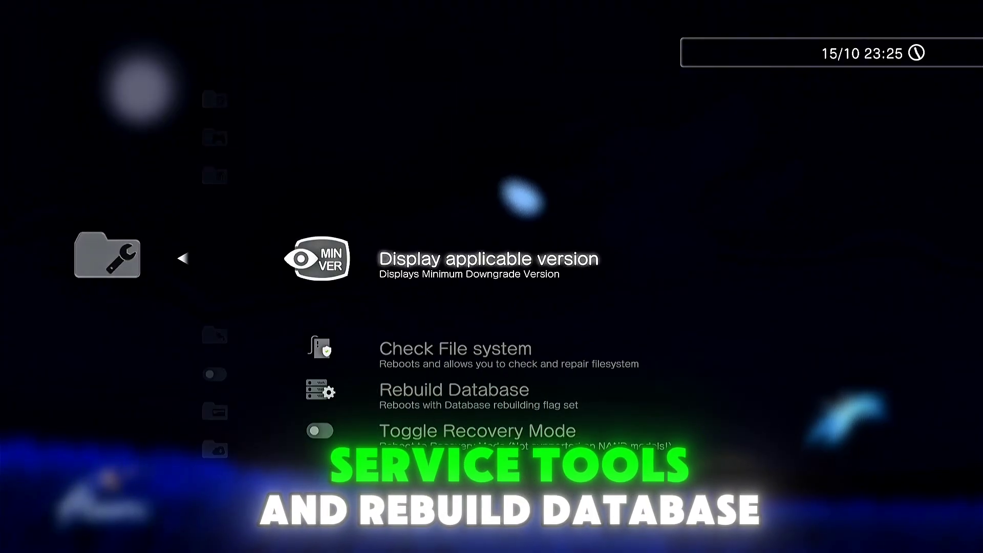
pyautogui.press('Down')
pyautogui.press('Down')
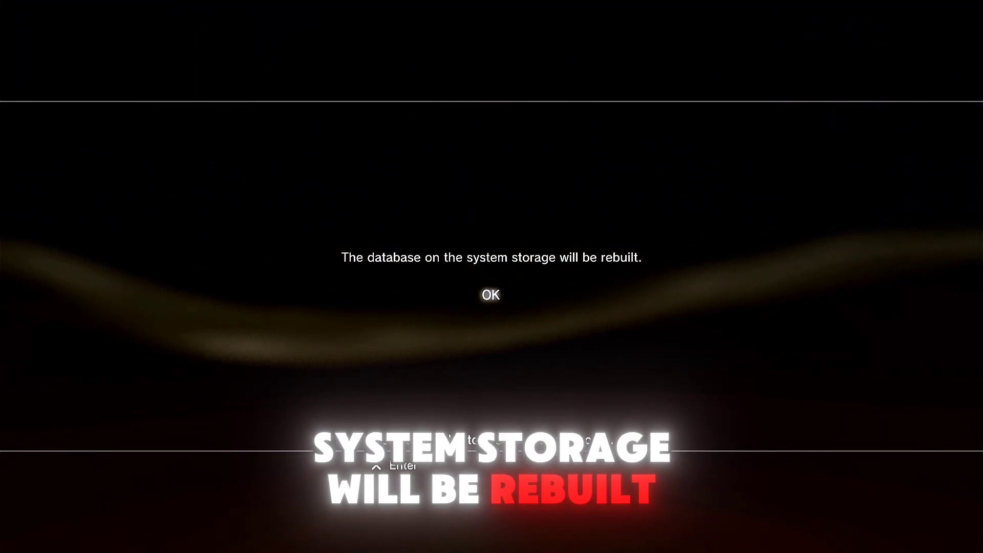
# Step: Confirm OK to rebuild the system database and let the console reboot to the XMB
pyautogui.press('Return')
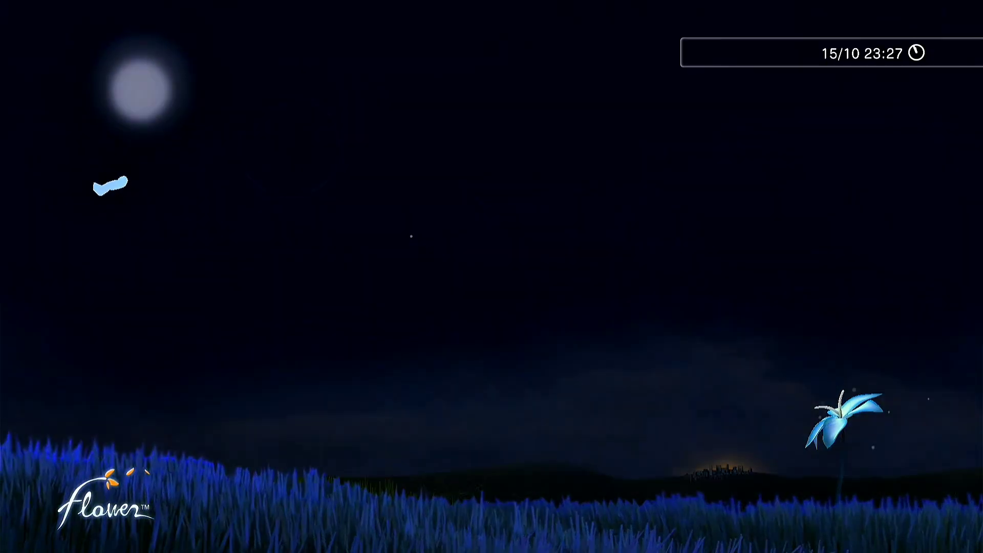
# Step: Go back to TV/Video Services and move down past DuckDuckGo to the VirusMike.Games shortcut
pyautogui.press('Left')
pyautogui.press('Left')
pyautogui.press('Left')
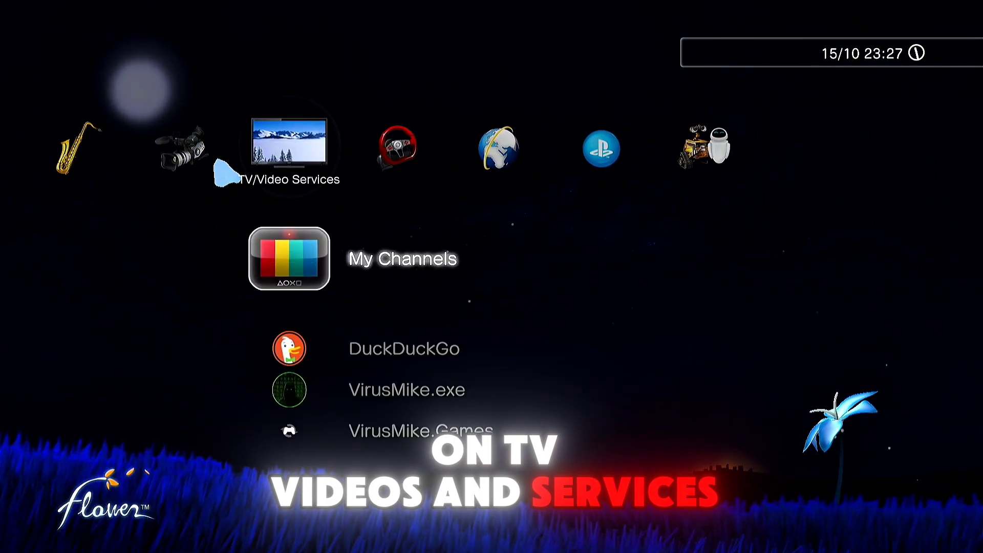
pyautogui.press('Down')
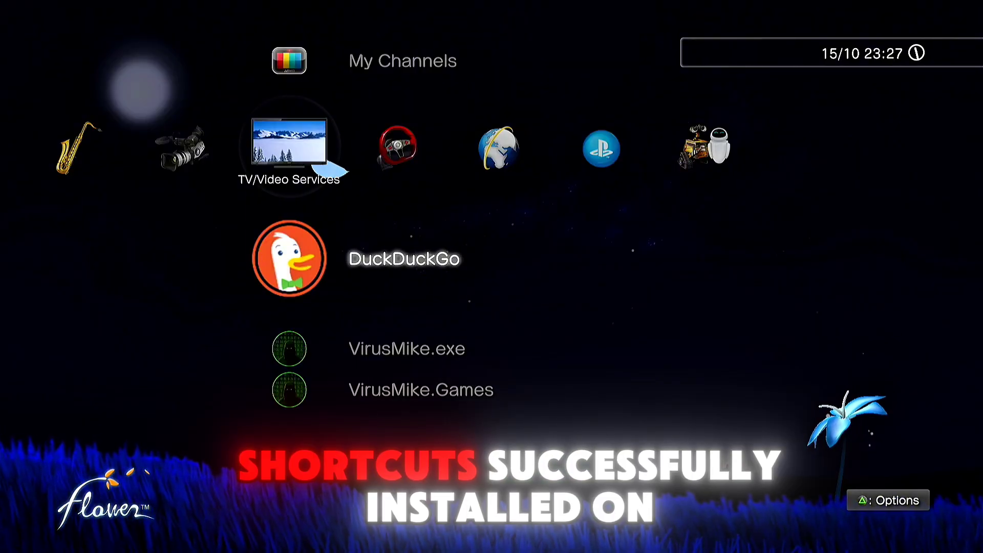
pyautogui.press('Down')
pyautogui.press('Down')
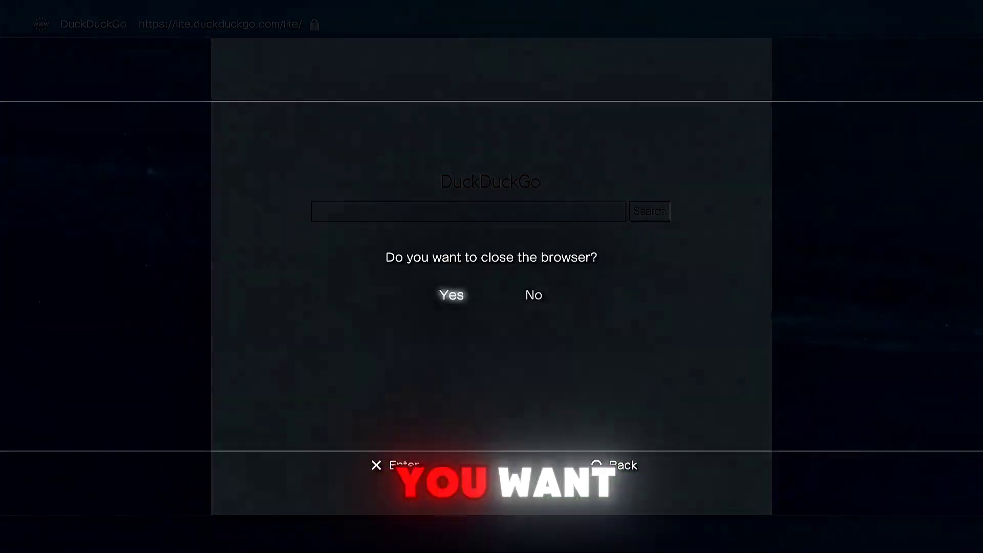
# Step: Close the DuckDuckGo browser and show the VirusMike.AutoEXE site at View > Maximum Size
pyautogui.press('Return')
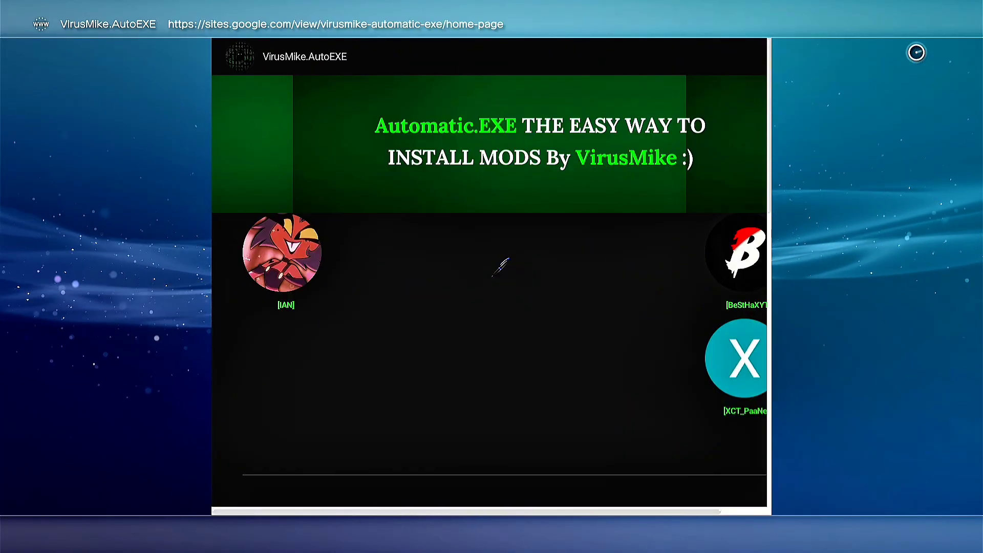
pyautogui.press('Menu')
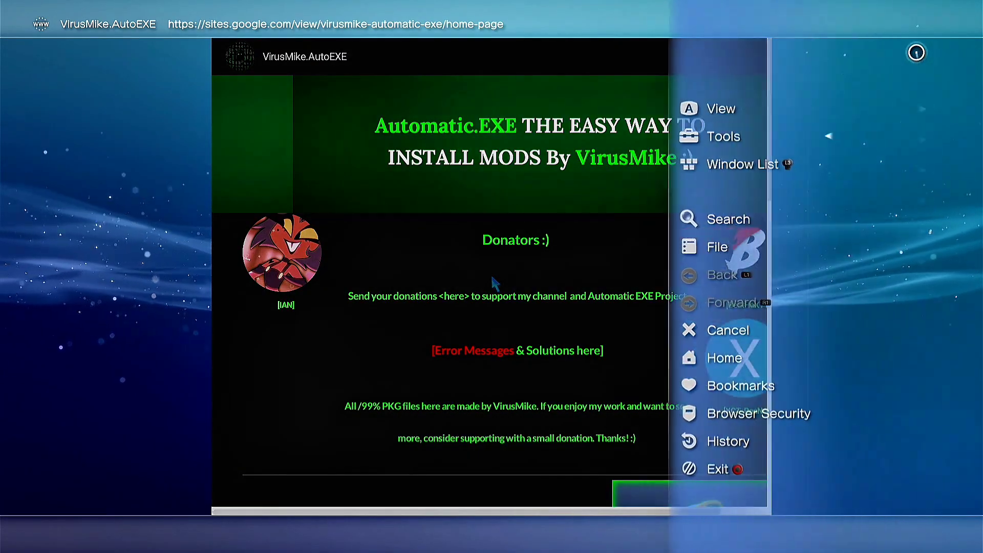
pyautogui.press('Up')
pyautogui.press('Right')
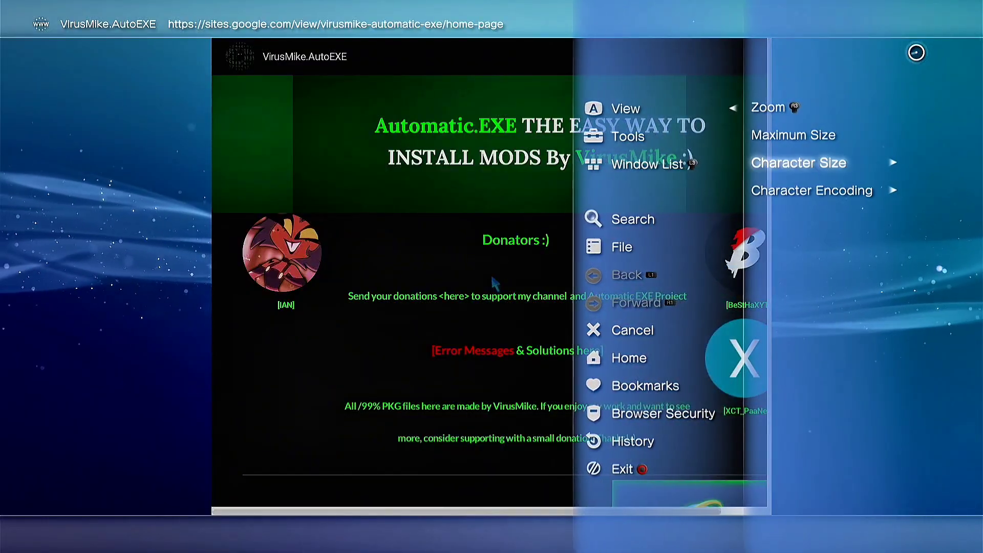
pyautogui.press('Return')
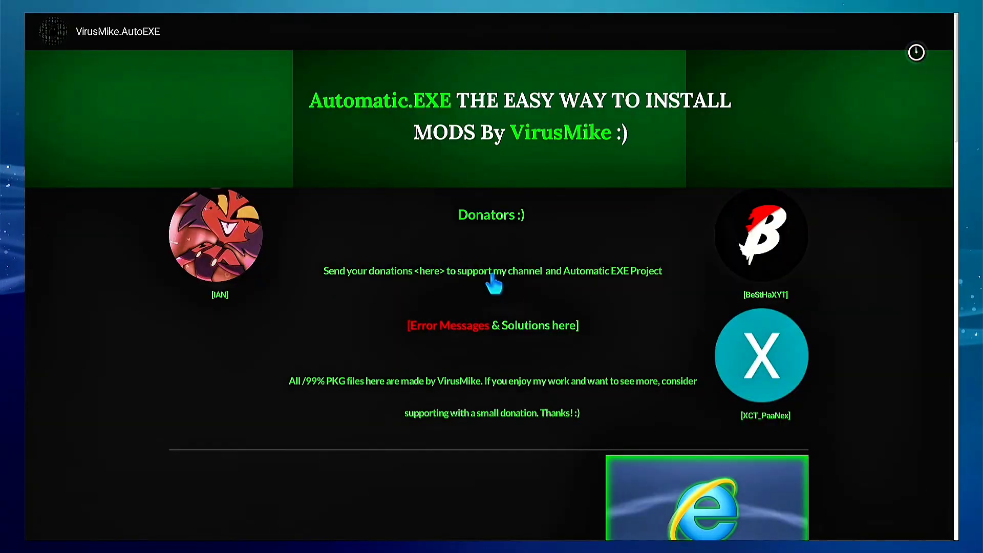
# Step: Scroll down the VirusMike tiles, open the skull tile's jailbreak page, then return home
pyautogui.scroll(-3, 525, 478)
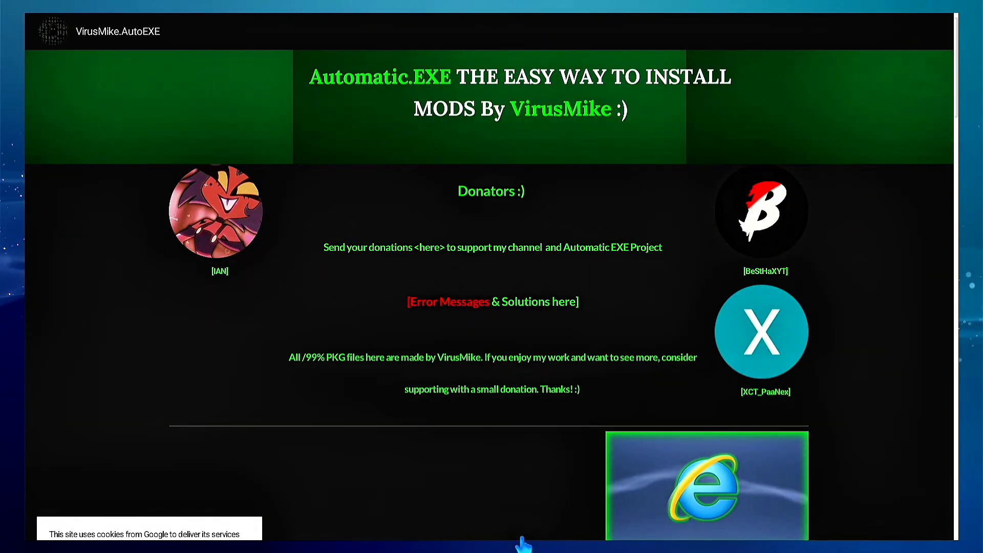
pyautogui.scroll(-6, 512, 545)
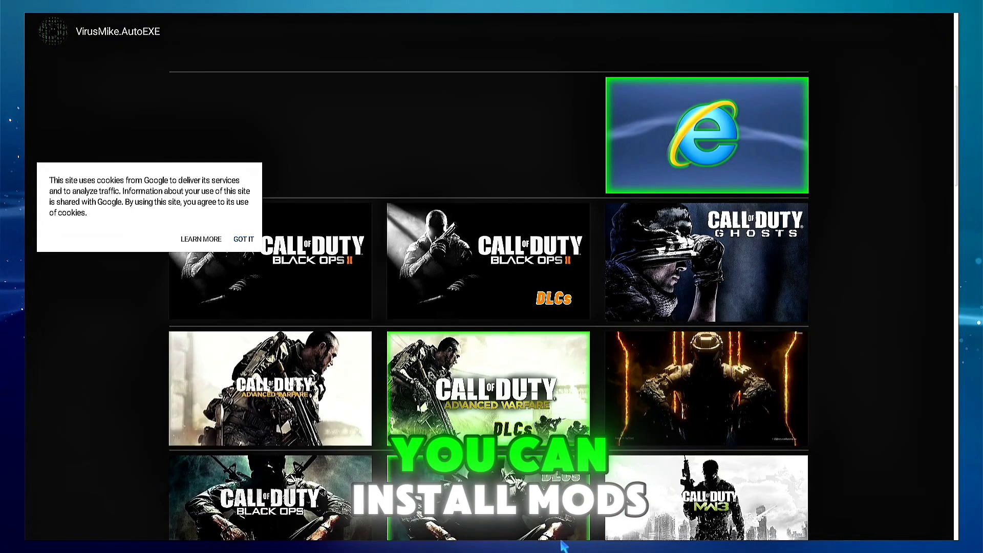
pyautogui.scroll(-7, 384, 546)
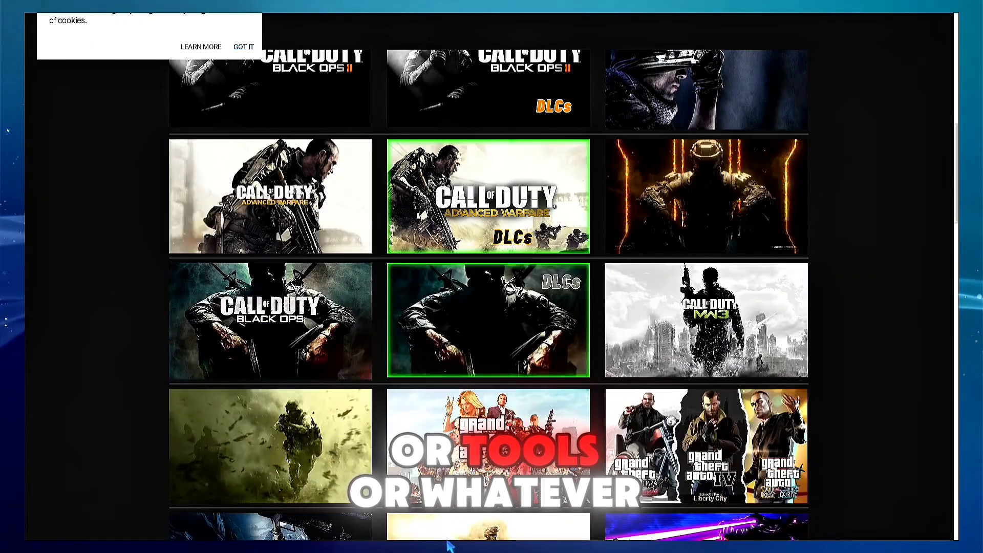
pyautogui.scroll(-8, 451, 546)
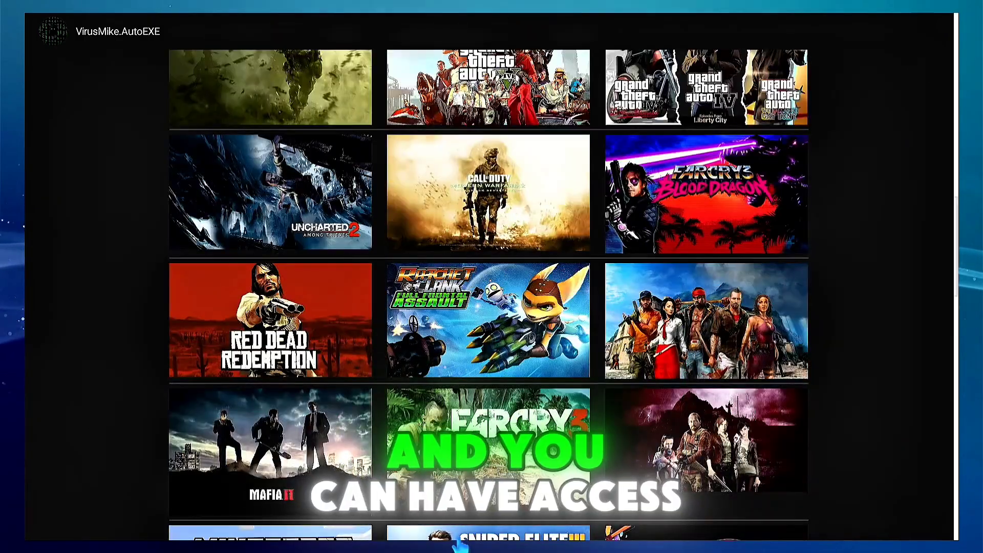
pyautogui.scroll(-2, 459, 545)
pyautogui.scroll(-4, 458, 544)
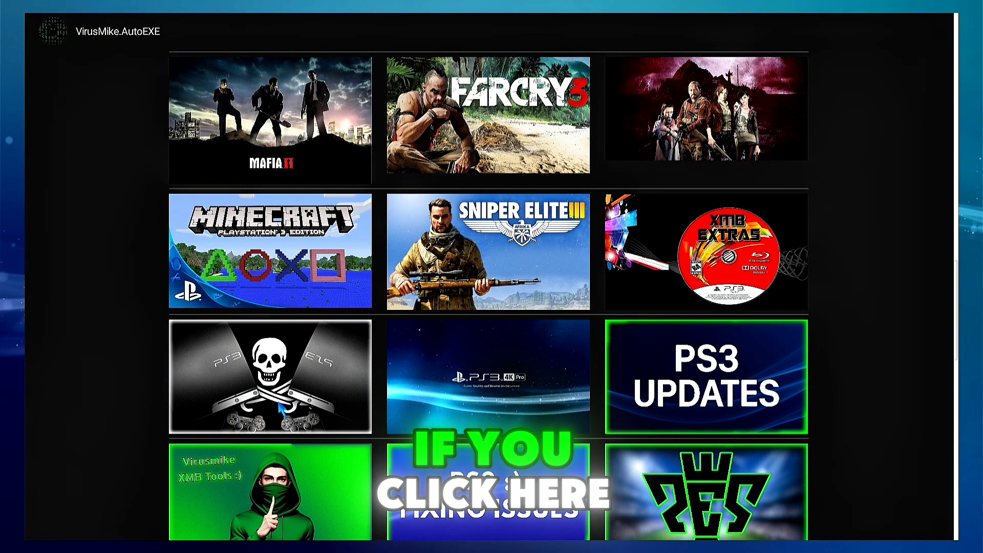
pyautogui.scroll(-1, 281, 407)
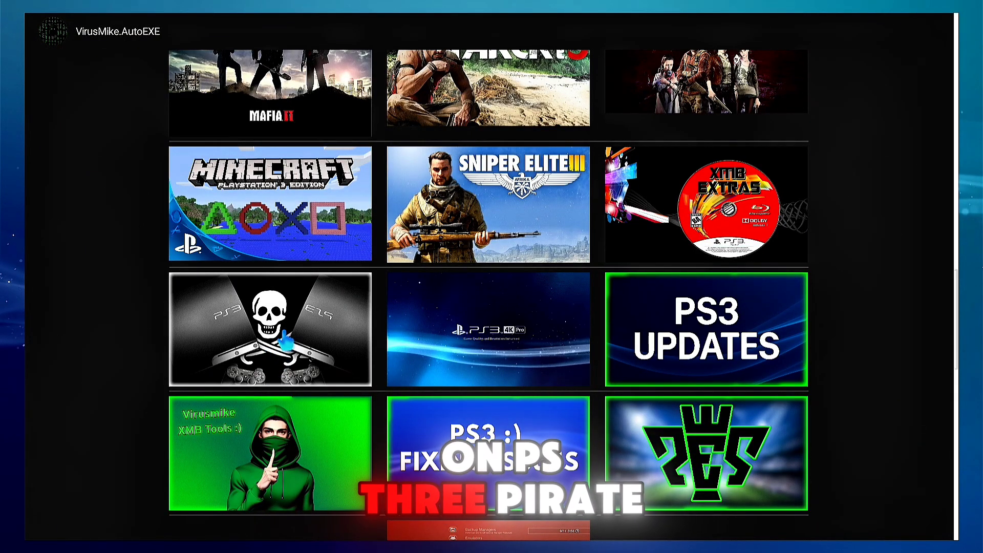
pyautogui.scroll(-1, 276, 341)
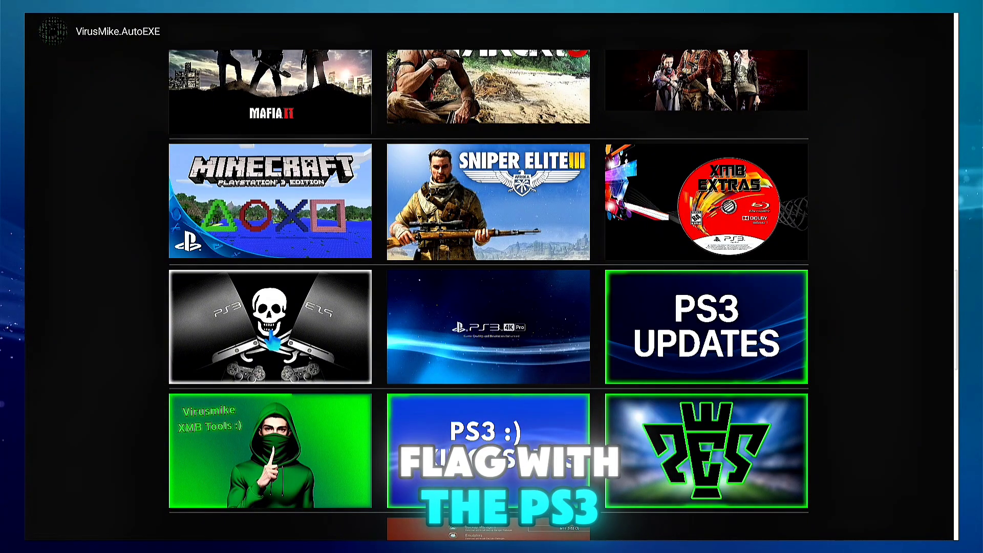
pyautogui.click(272, 341)
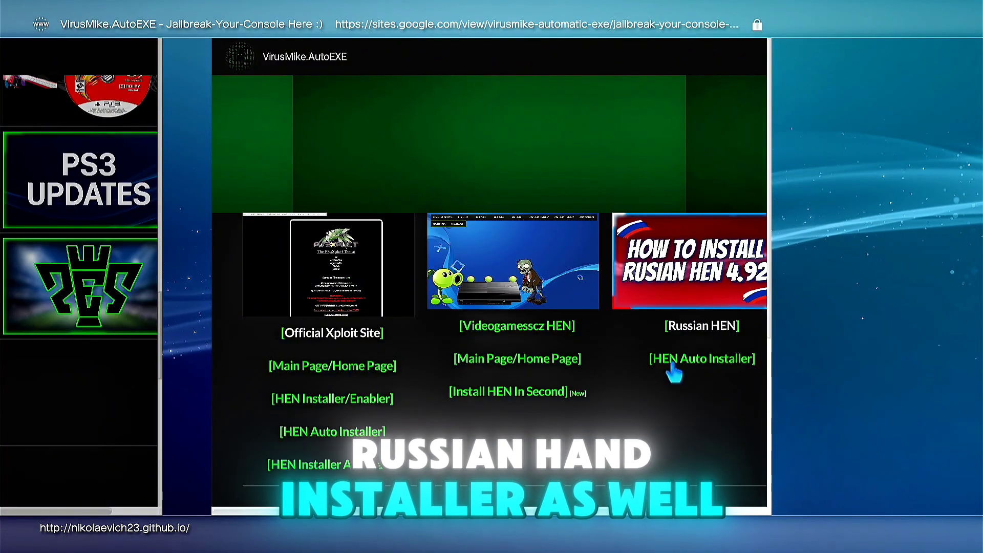
pyautogui.press('BackSpace')
# Step: Confirm closing the browser and settle on the Game category's entries, such as Enable HEN
pyautogui.press('Escape')
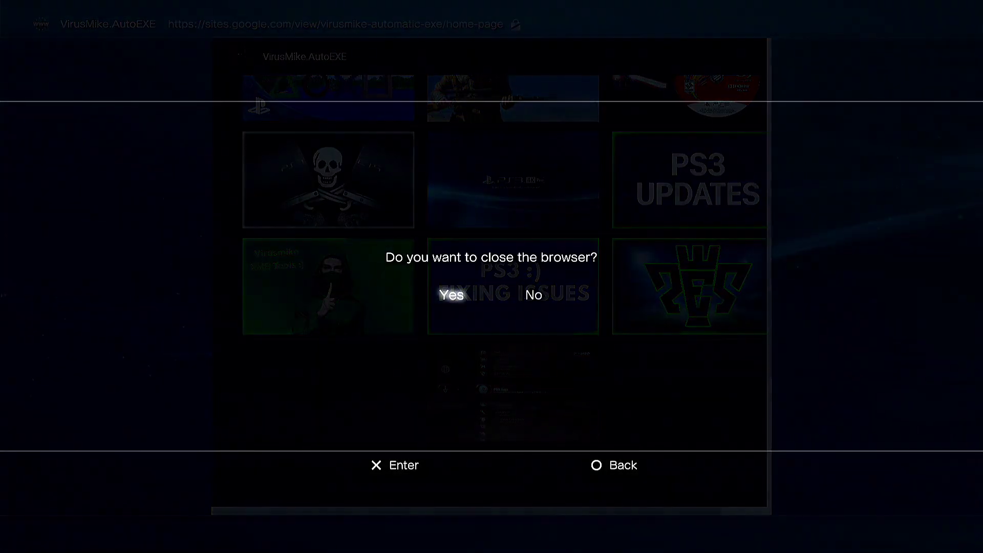
pyautogui.press('Return')
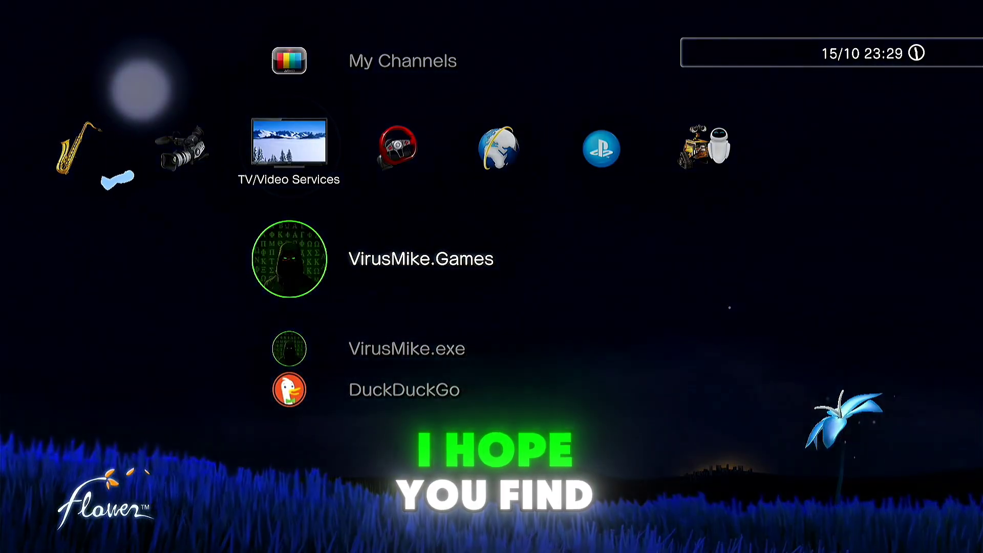
pyautogui.press('Right')
pyautogui.press('Up')
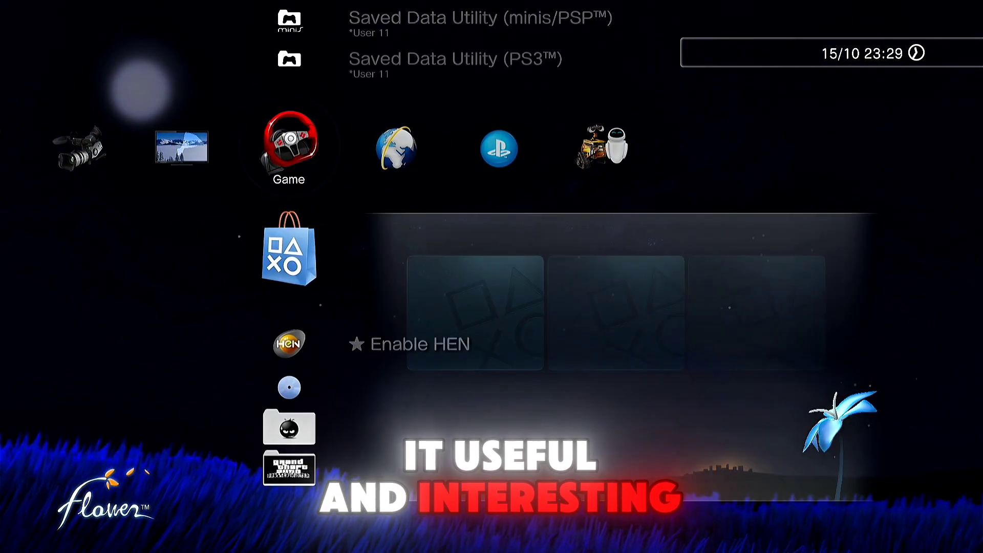
pyautogui.press('Right')
pyautogui.press('Left')
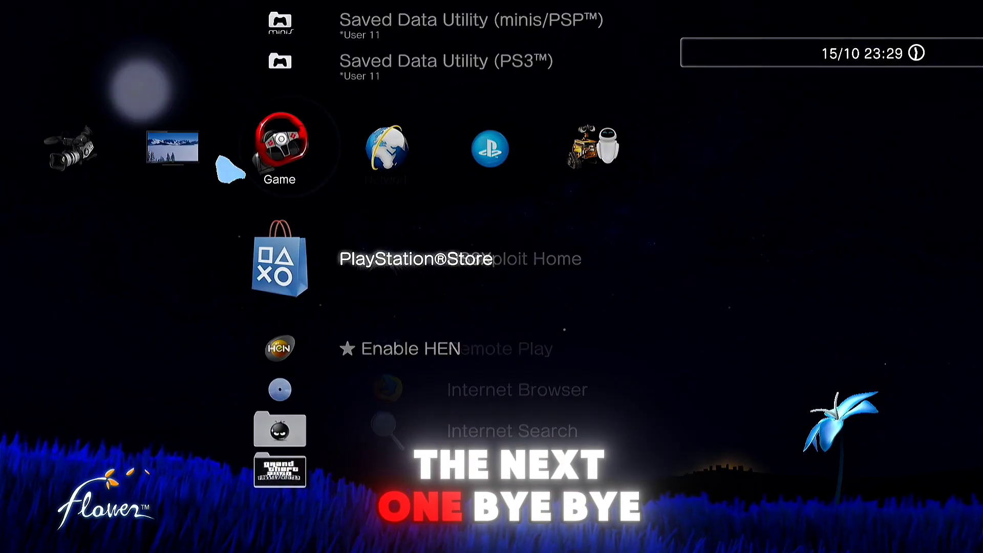